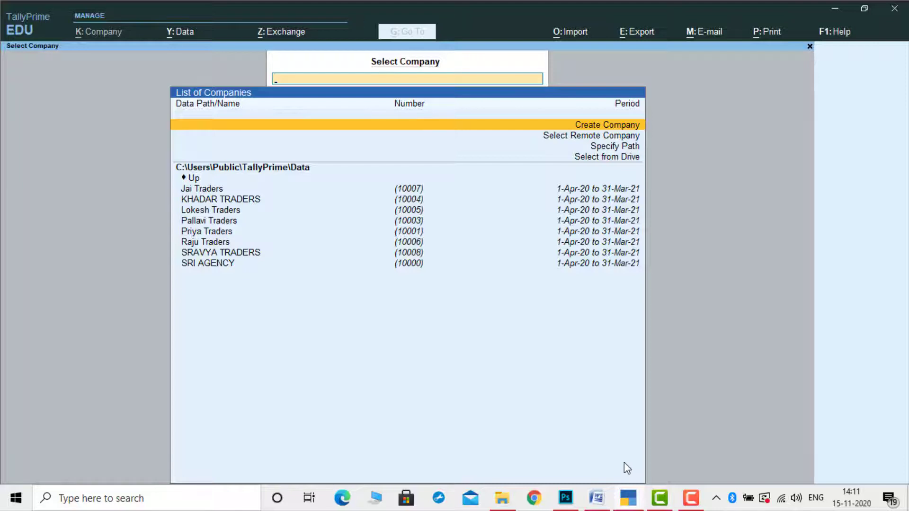
Start a new company named 'Pravalika traders' and accept its mailing name
{"action": "key", "text": "Return"}
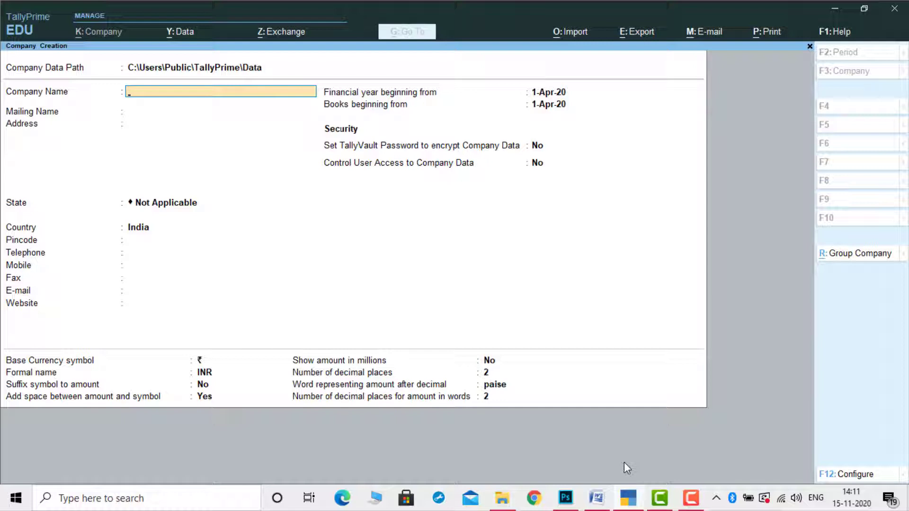
{"action": "type", "text": "Pravalika traders"}
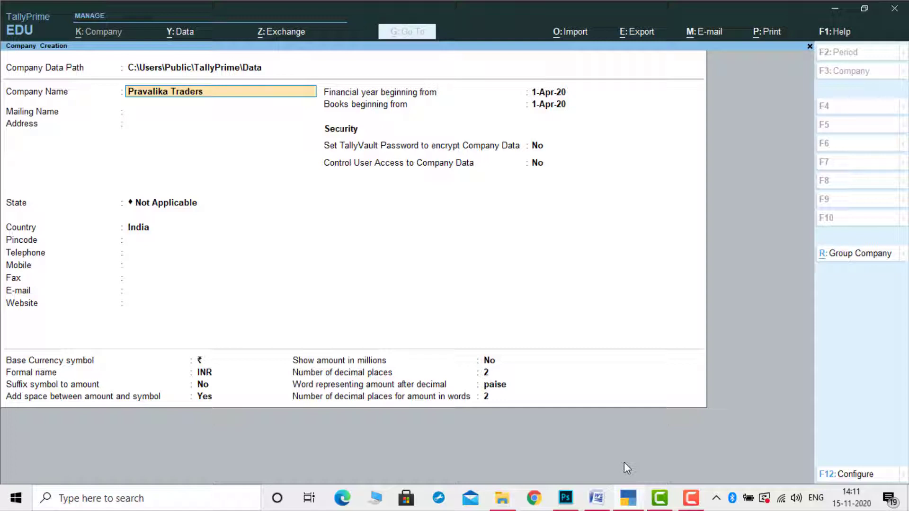
{"action": "key", "text": "Return"}
{"action": "key", "text": "Return"}
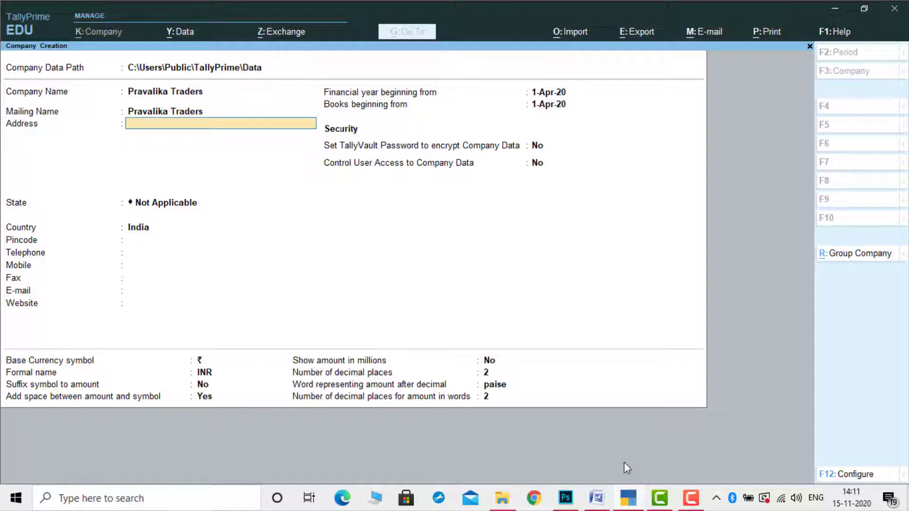
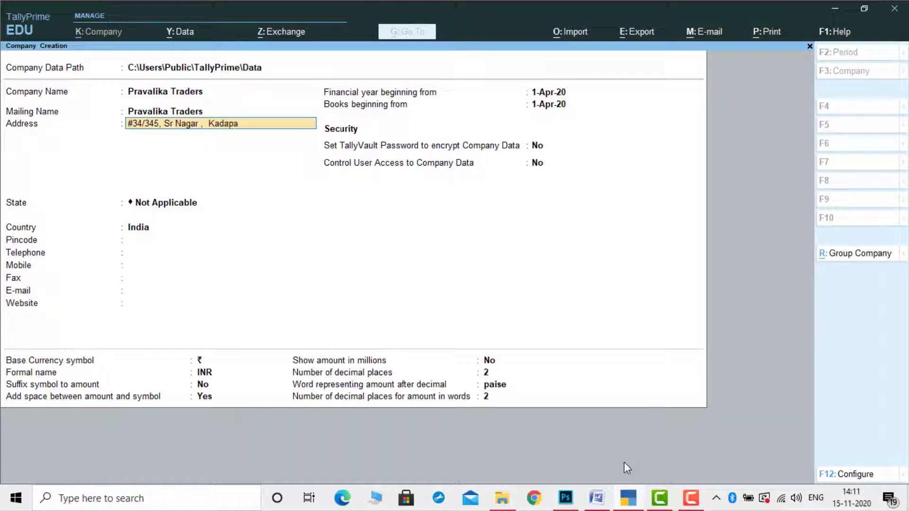
Enter two address lines, the street address and a cell number, then move to Andhra Pradesh
{"action": "key", "text": "Return"}
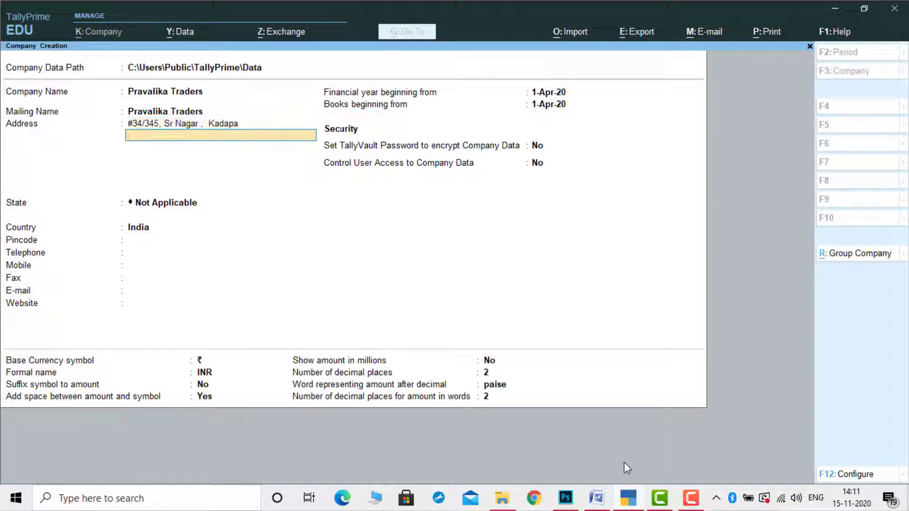
{"action": "type", "text": "C."}
{"action": "type", "text": "ell No"}
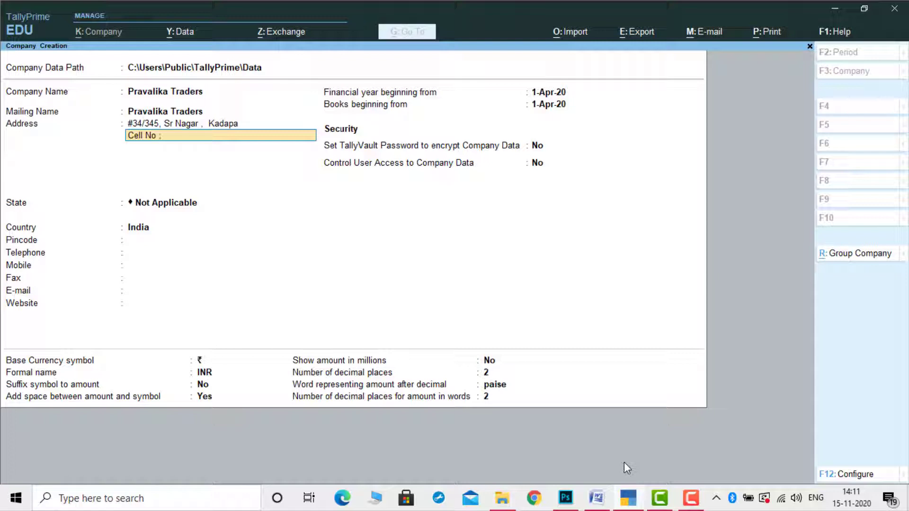
{"action": "type", "text": " ; 9876543210"}
{"action": "key", "text": "Return"}
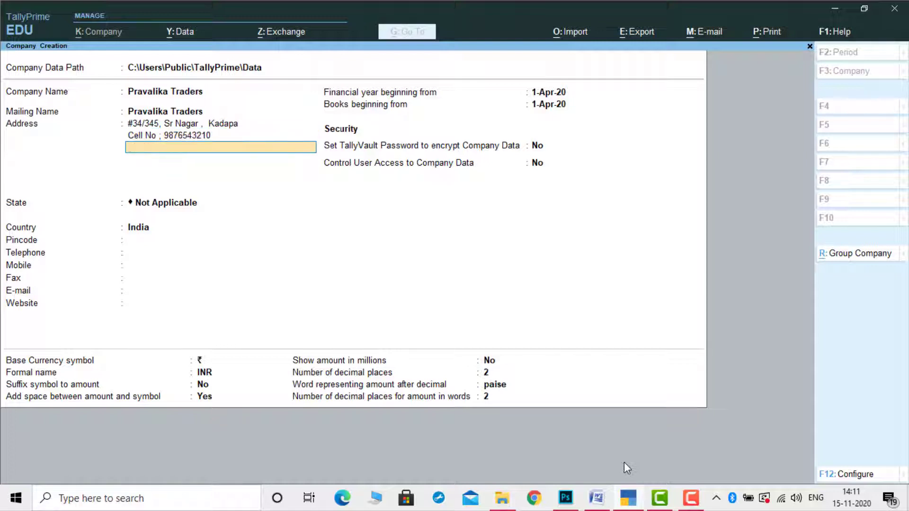
{"action": "key", "text": "Return"}
{"action": "key", "text": "Down"}
{"action": "key", "text": "Down"}
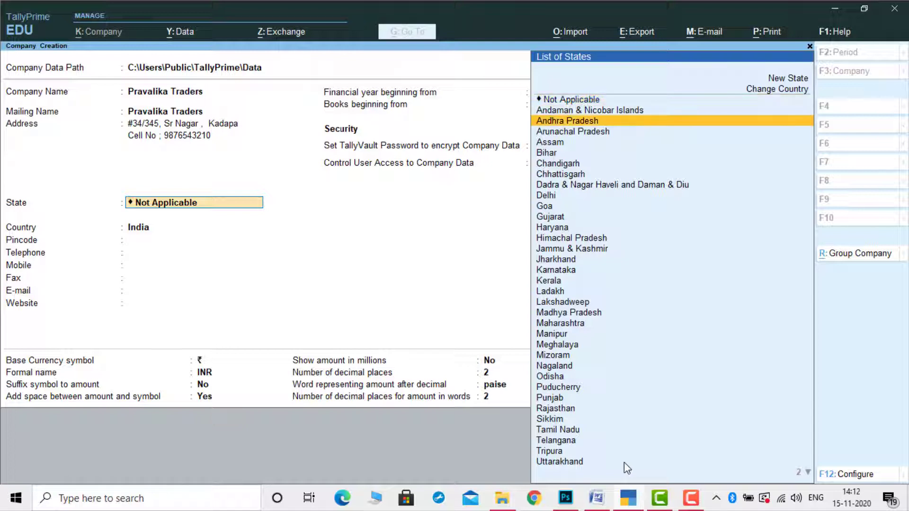
Set the state to Andhra Pradesh and fill in the pincode, telephone and mobile numbers
{"action": "key", "text": "Return"}
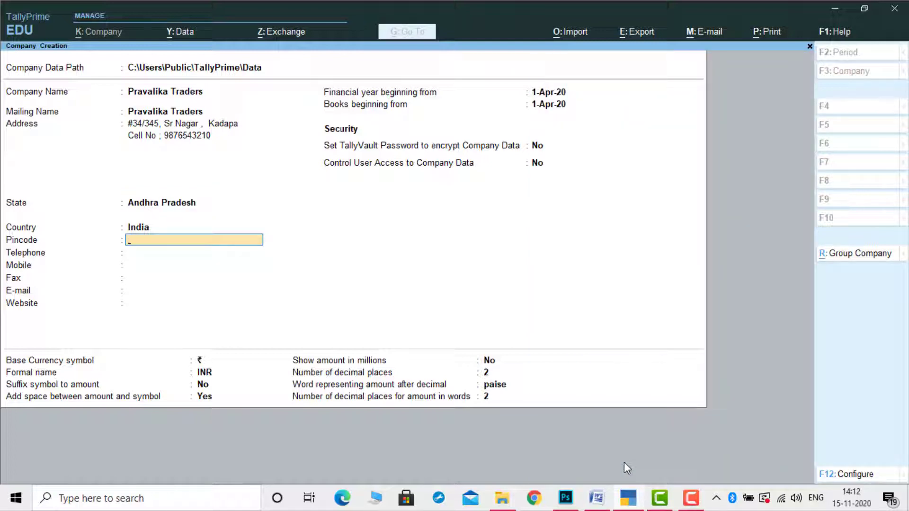
{"action": "type", "text": "516001"}
{"action": "key", "text": "Return"}
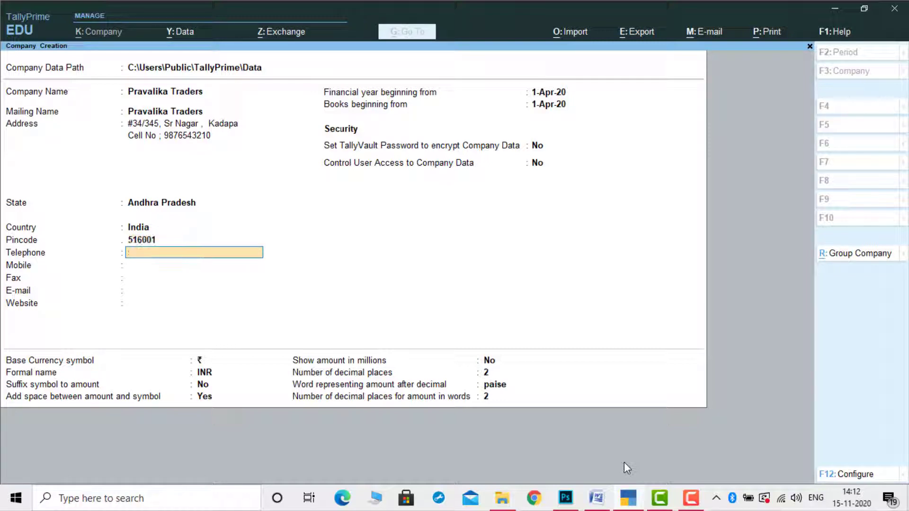
{"action": "type", "text": "464656"}
{"action": "key", "text": "Return"}
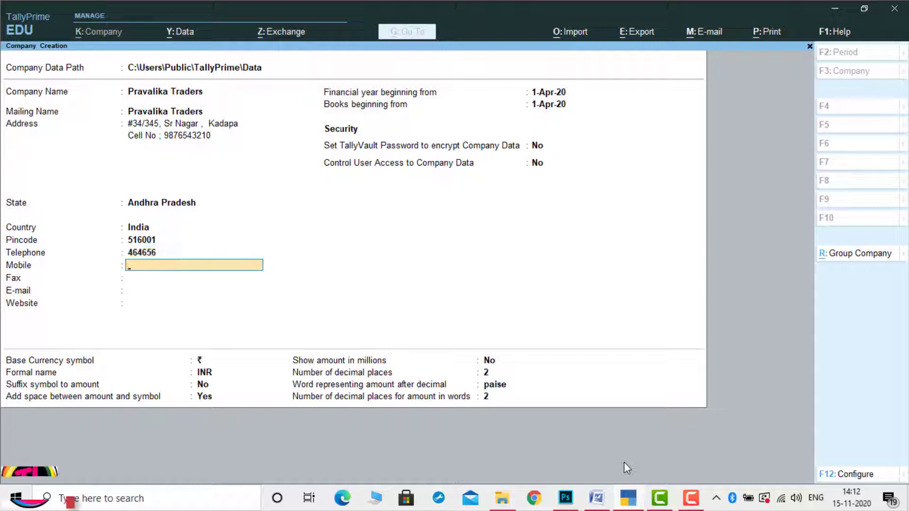
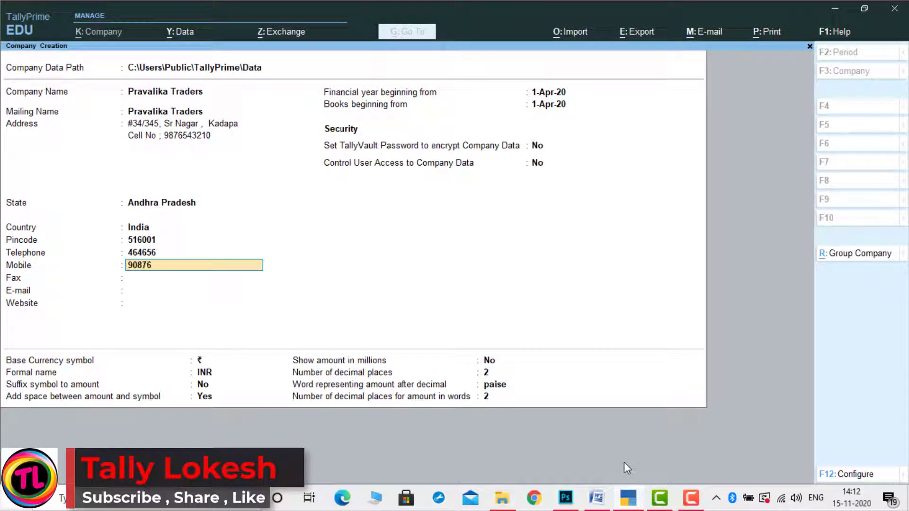
{"action": "key", "text": "Return"}
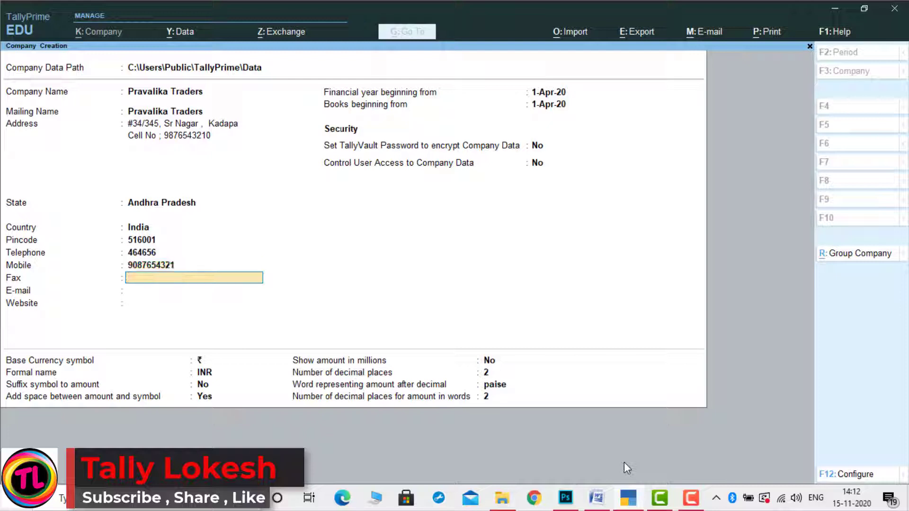
Leave fax empty, enter the company e-mail address, and accept the new company
{"action": "key", "text": "Return"}
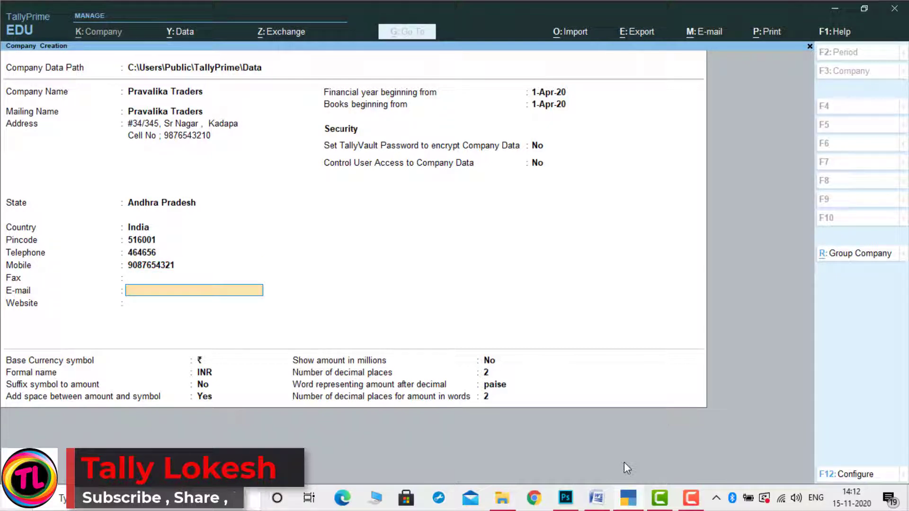
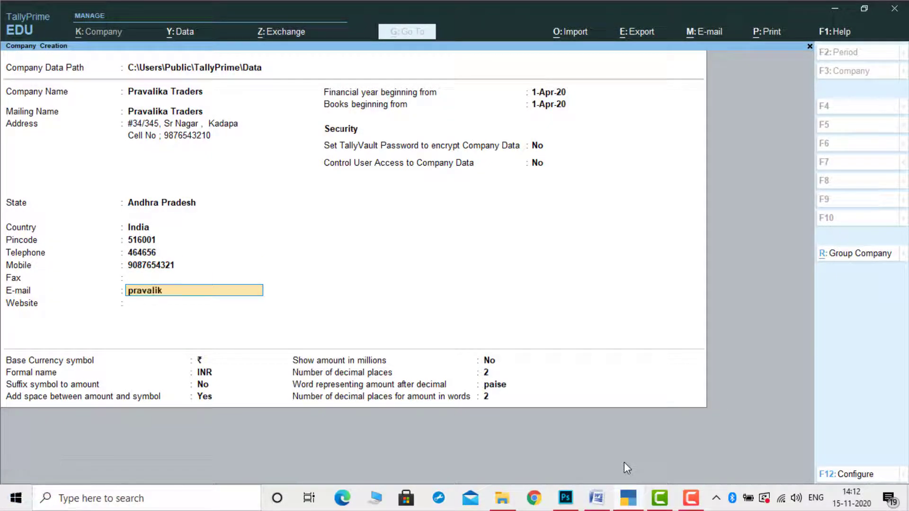
{"action": "key", "text": "Return"}
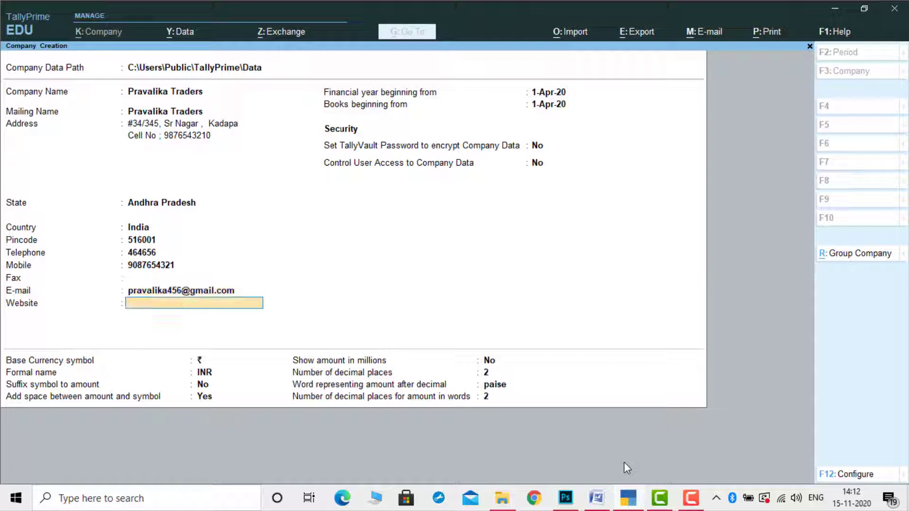
{"action": "key", "text": "Return"}
{"action": "key", "text": "Return"}
{"action": "key", "text": "Return"}
{"action": "key", "text": "Return"}
{"action": "key", "text": "Return"}
{"action": "key", "text": "Return"}
{"action": "key", "text": "Return"}
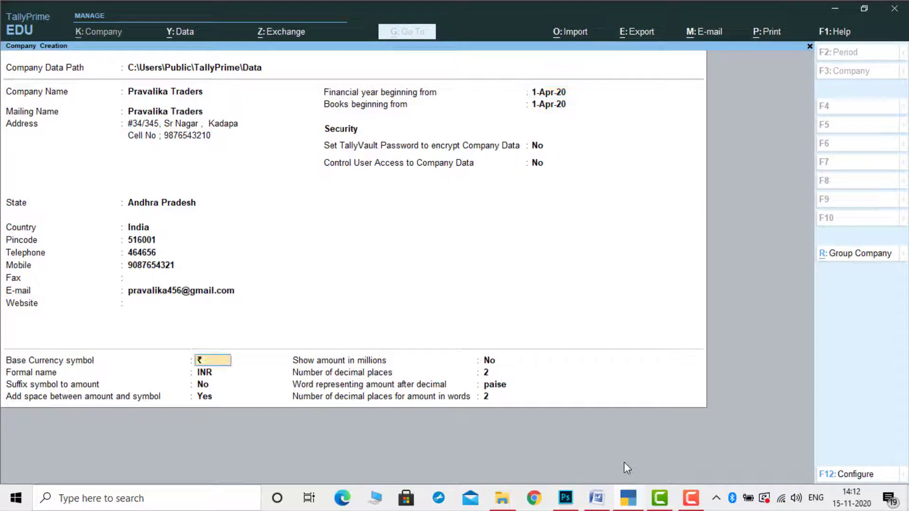
{"action": "key", "text": "Return"}
{"action": "key", "text": "Return"}
{"action": "key", "text": "Return"}
{"action": "key", "text": "Return"}
{"action": "key", "text": "Return"}
{"action": "key", "text": "Return"}
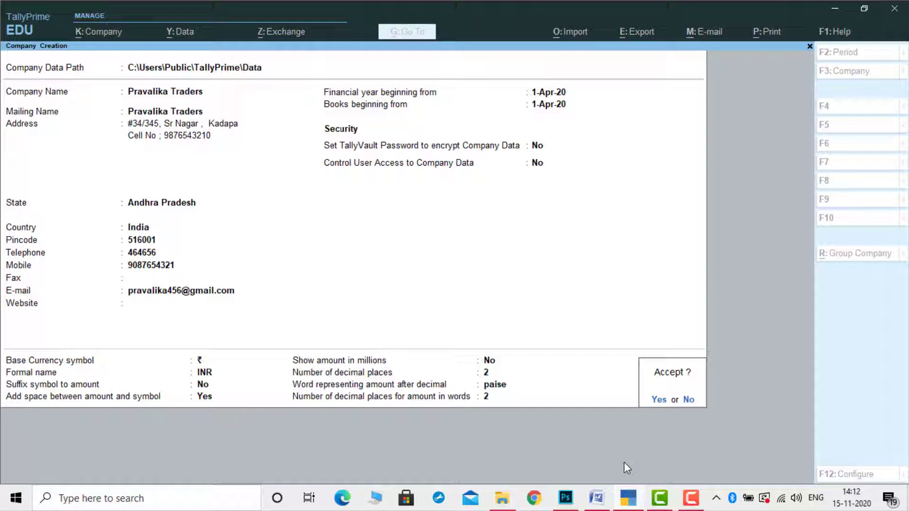
{"action": "key", "text": "Return"}
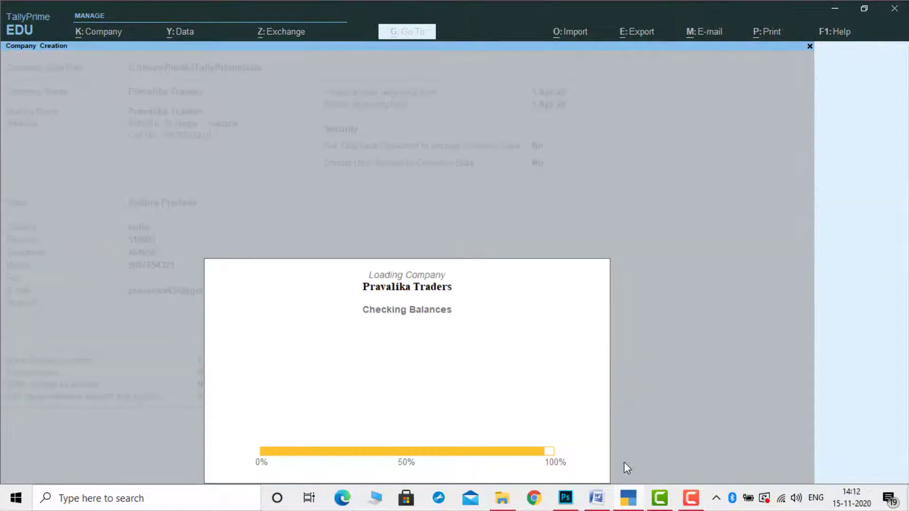
Turn bill-wise entry off in Pravalika Traders' company features
{"action": "key", "text": "Return"}
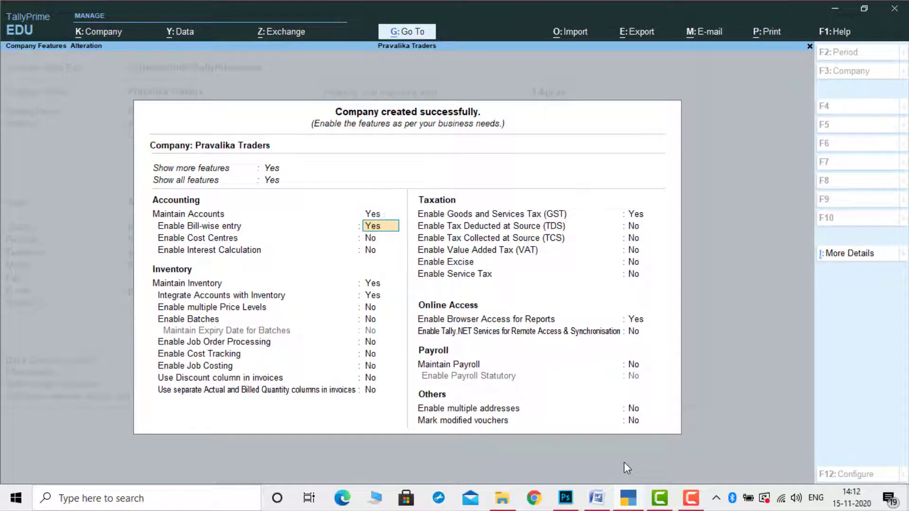
{"action": "type", "text": "n"}
{"action": "key", "text": "Return"}
{"action": "key", "text": "Return"}
{"action": "key", "text": "Return"}
{"action": "key", "text": "Return"}
{"action": "key", "text": "Return"}
{"action": "key", "text": "Return"}
{"action": "key", "text": "Return"}
{"action": "key", "text": "Return"}
{"action": "key", "text": "Return"}
{"action": "key", "text": "Return"}
{"action": "key", "text": "Return"}
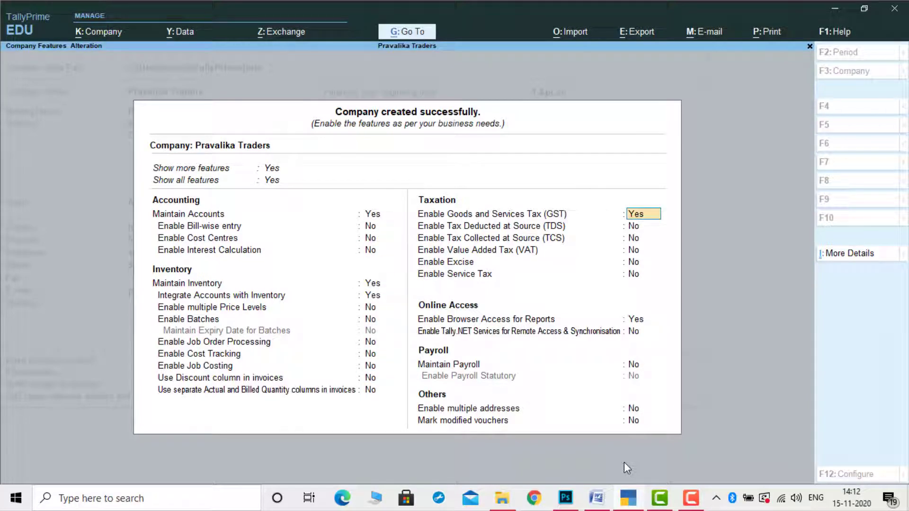
Enable GST with the company's GSTIN and monthly GSTR1 periodicity, then accept the features
{"action": "key", "text": "Return"}
{"action": "key", "text": "Return"}
{"action": "key", "text": "Return"}
{"action": "key", "text": "Return"}
{"action": "key", "text": "Return"}
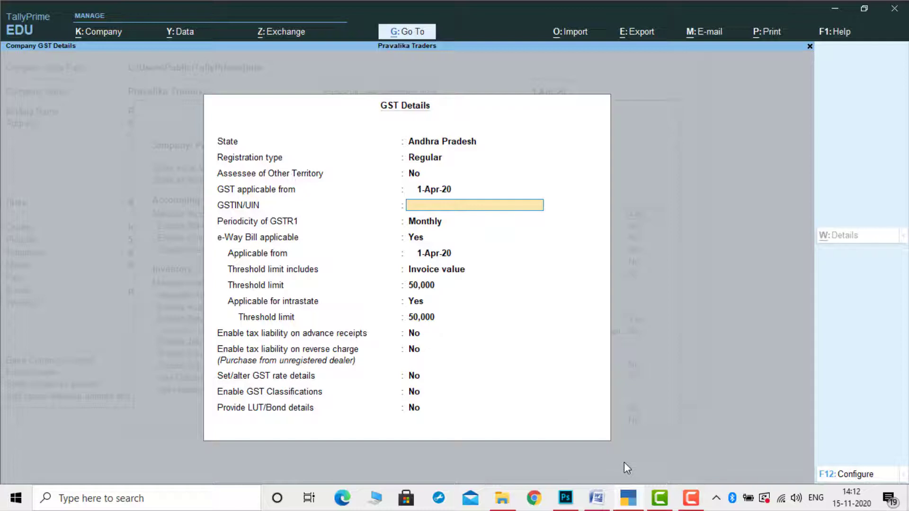
{"action": "type", "text": "37WQERT1234A1"}
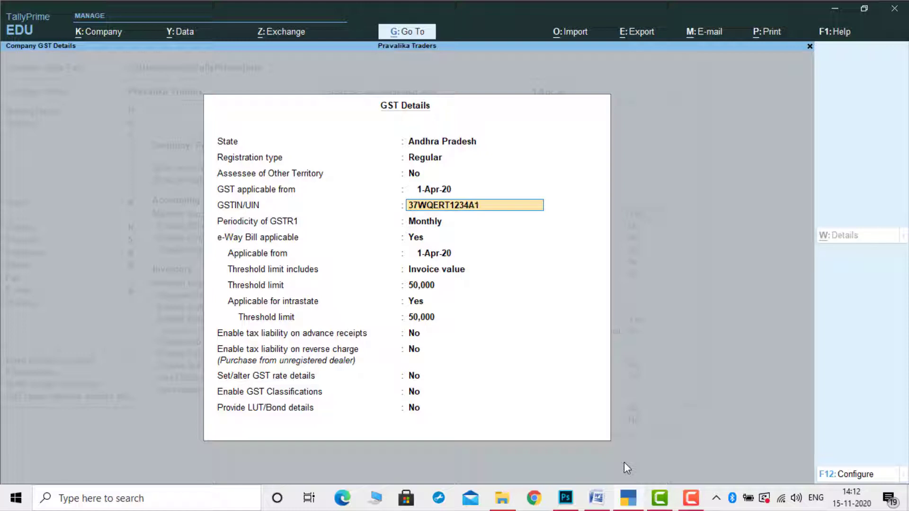
{"action": "type", "text": "Z8"}
{"action": "key", "text": "Return"}
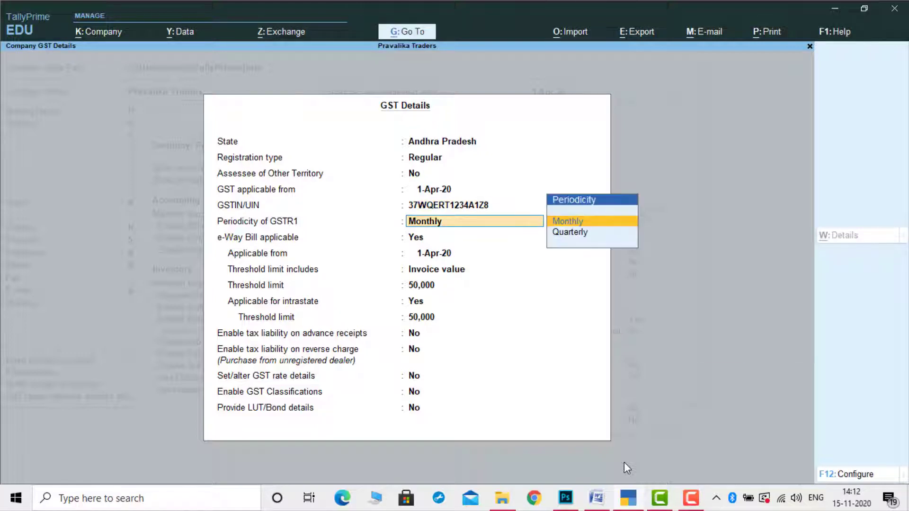
{"action": "key", "text": "Return"}
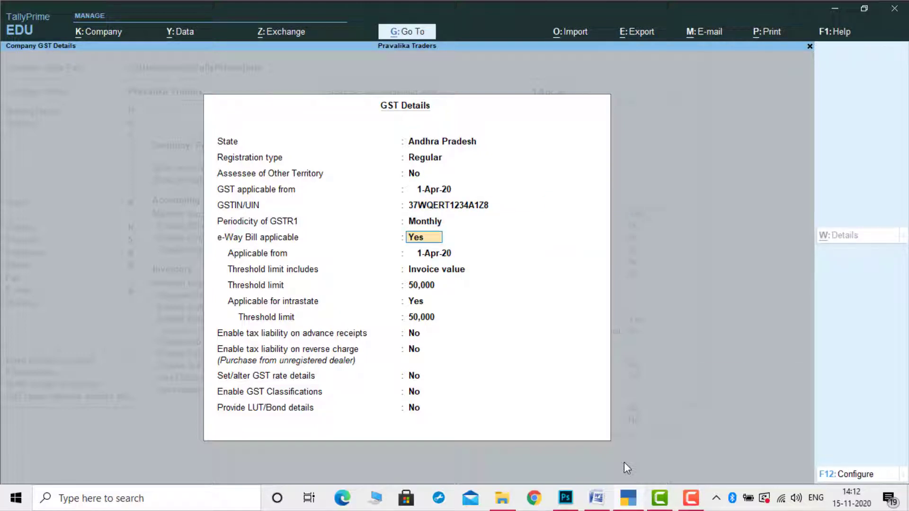
{"action": "key", "text": "ctrl"}
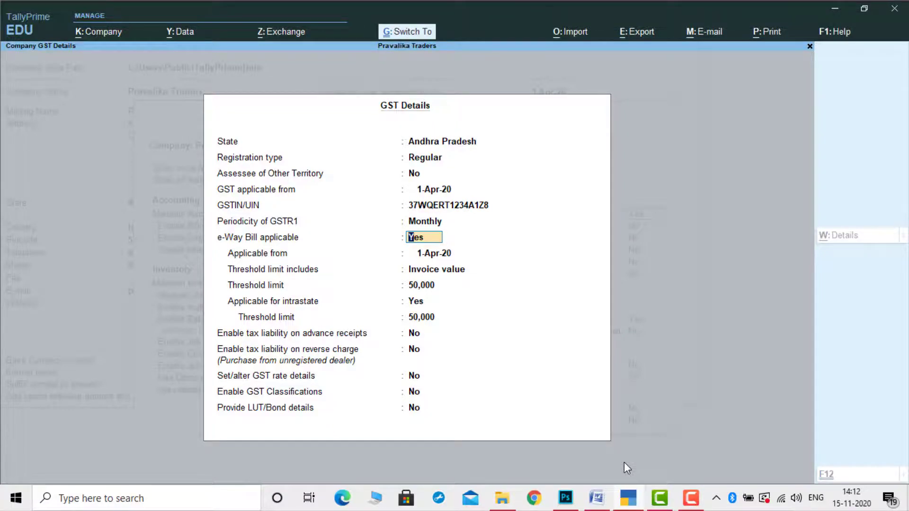
{"action": "key", "text": "ctrl+a"}
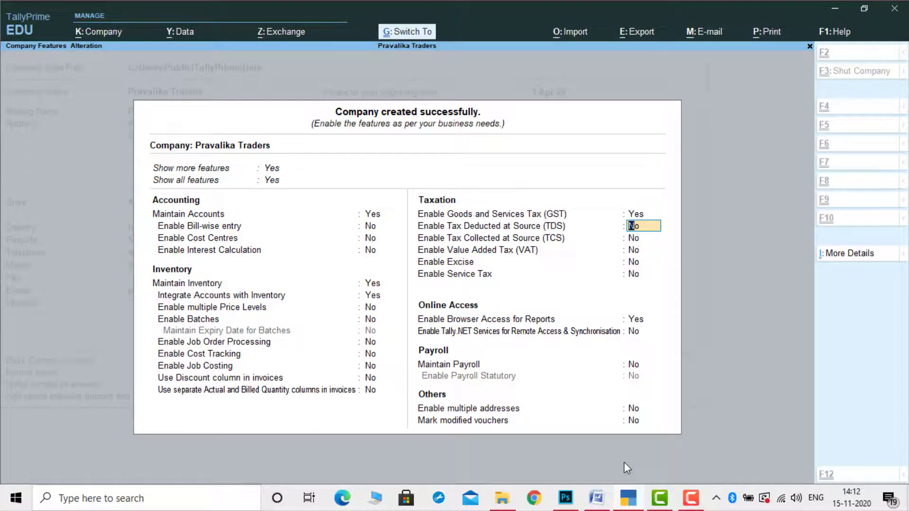
{"action": "key", "text": "ctrl+a"}
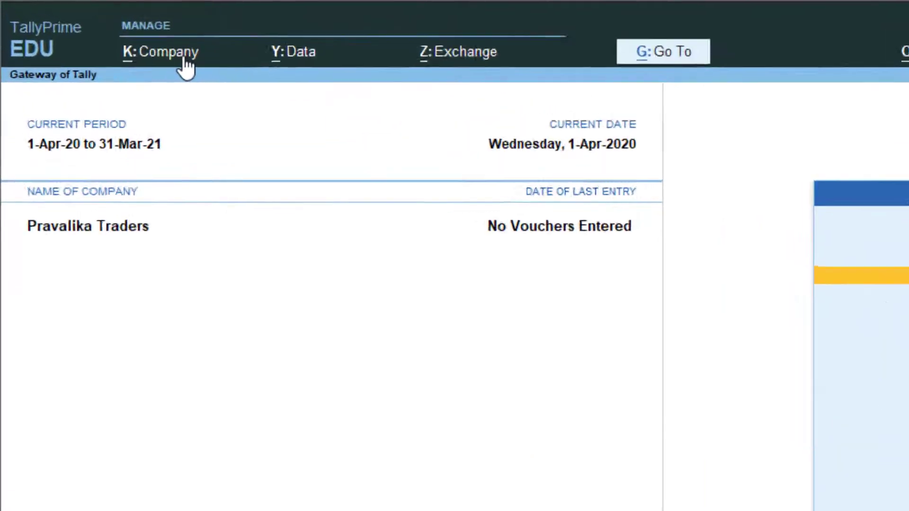
Choose Company > Create to start another new company
{"action": "left_click", "coordinate": [240, 80]}
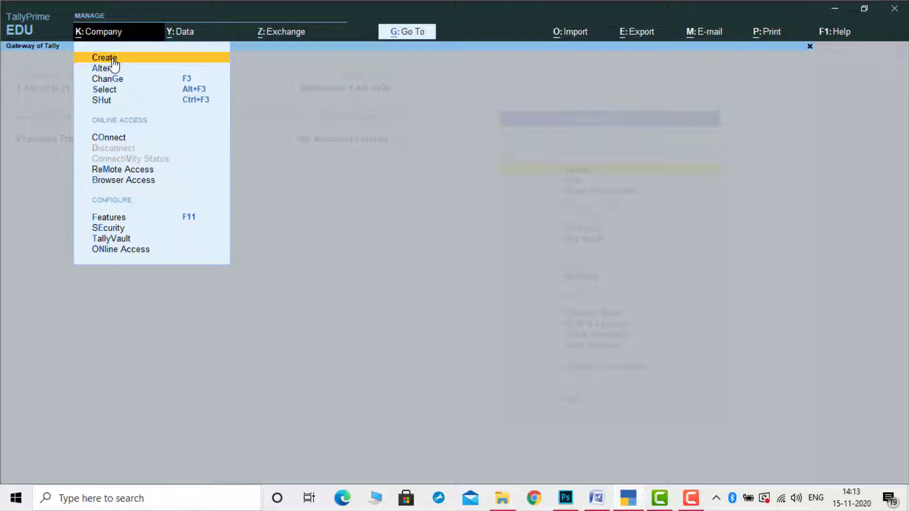
{"action": "left_click", "coordinate": [104, 58]}
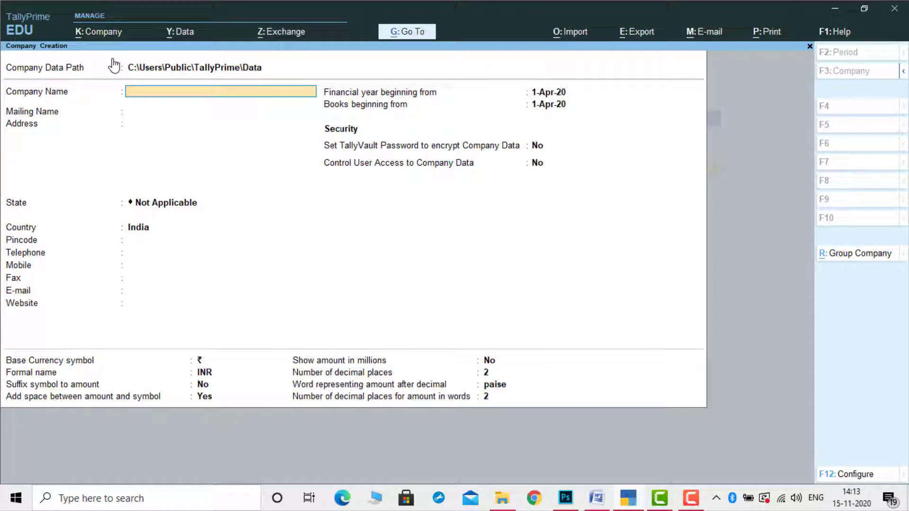
Create the company 'Jai Traders' with state Andhra Pradesh and save it with Ctrl+A
{"action": "type", "text": "Jai Traders"}
{"action": "key", "text": "Return"}
{"action": "key", "text": "Return"}
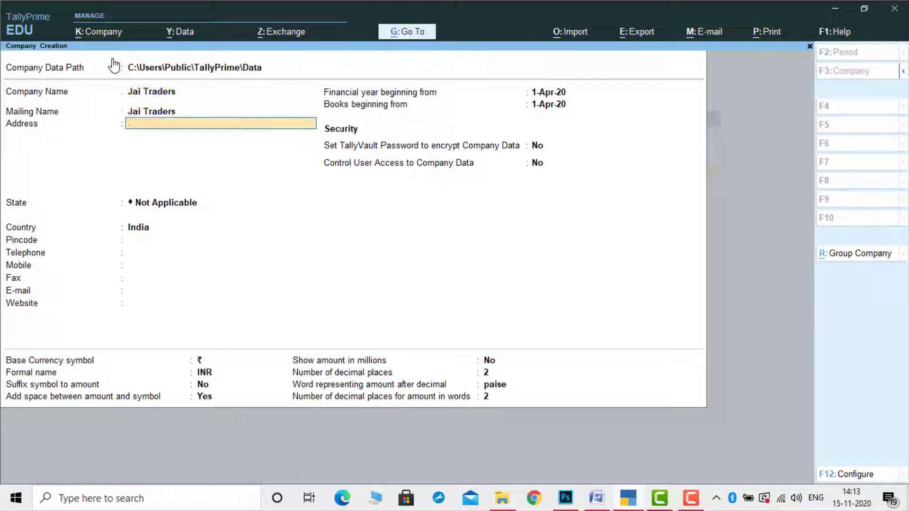
{"action": "key", "text": "Return"}
{"action": "key", "text": "Down"}
{"action": "key", "text": "Down"}
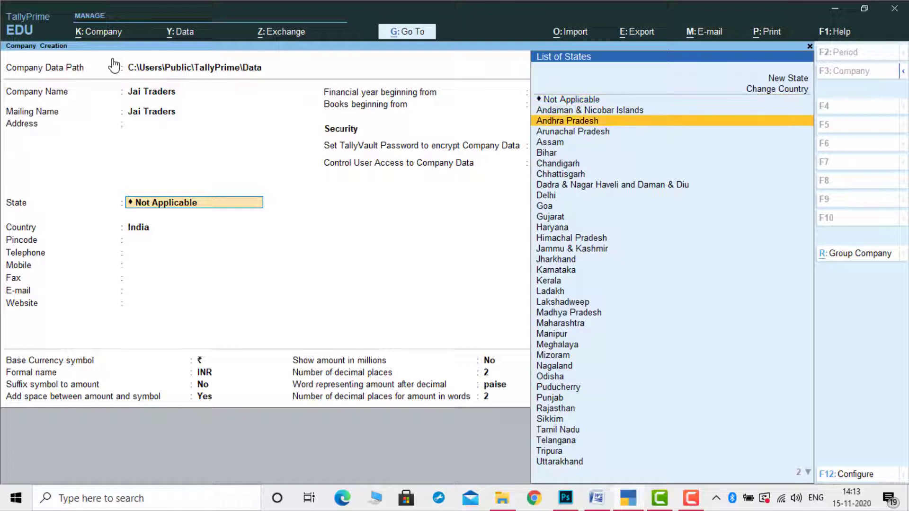
{"action": "key", "text": "Return"}
{"action": "key", "text": "Return"}
{"action": "key", "text": "Return"}
{"action": "key", "text": "Return"}
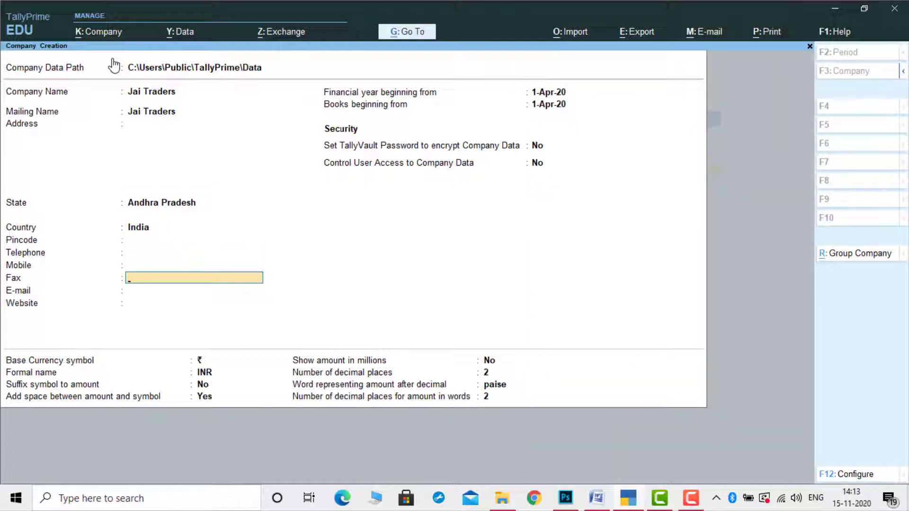
{"action": "key", "text": "ctrl"}
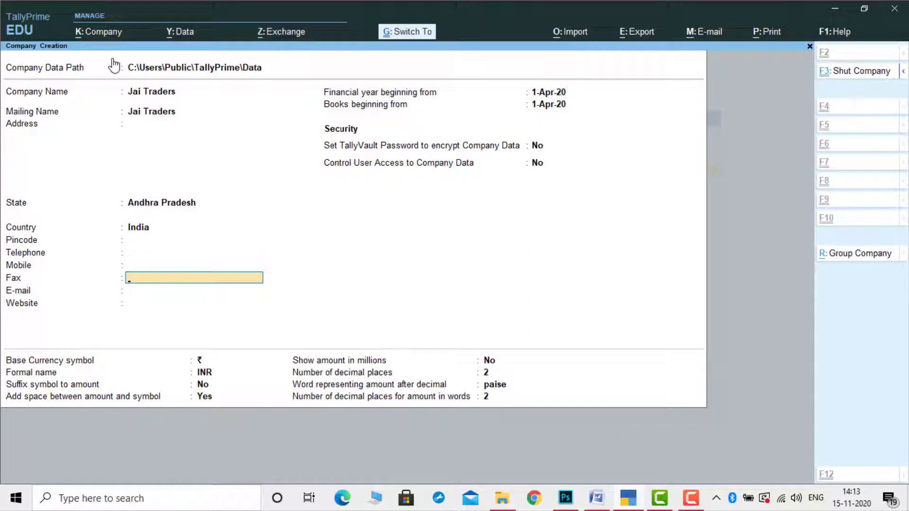
{"action": "key", "text": "ctrl+a"}
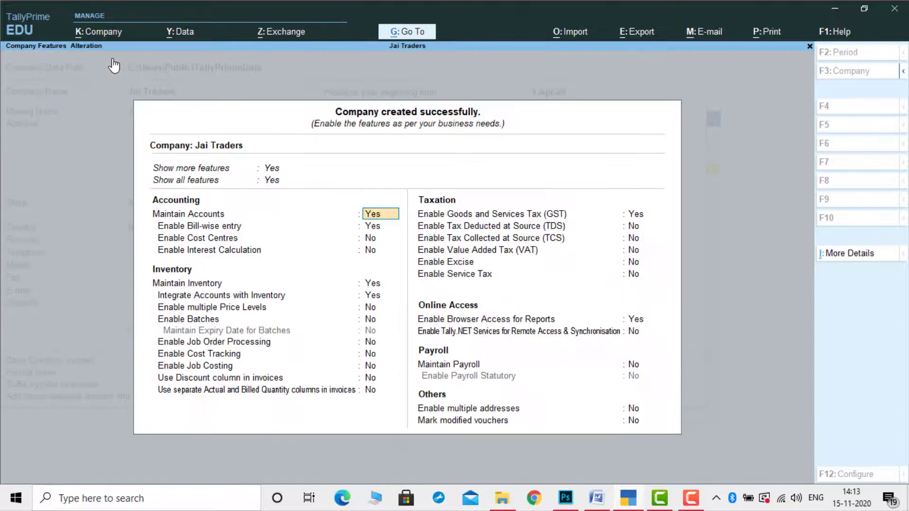
Set Jai Traders' bill-wise entry to No and move down to the GST setting
{"action": "key", "text": "Return"}
{"action": "type", "text": "n"}
{"action": "key", "text": "Return"}
{"action": "key", "text": "Return"}
{"action": "key", "text": "Return"}
{"action": "key", "text": "Return"}
{"action": "key", "text": "Return"}
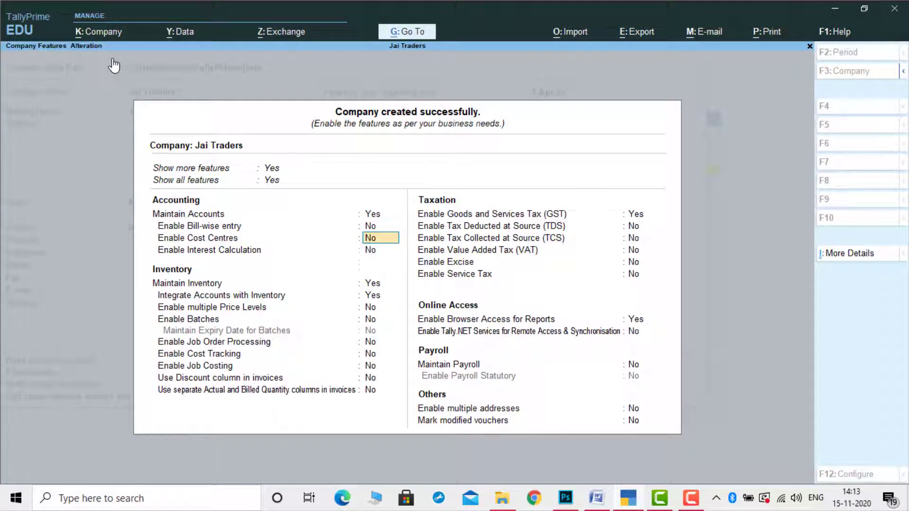
{"action": "key", "text": "Return"}
{"action": "key", "text": "Return"}
{"action": "key", "text": "Return"}
{"action": "key", "text": "Return"}
{"action": "key", "text": "Return"}
{"action": "key", "text": "Return"}
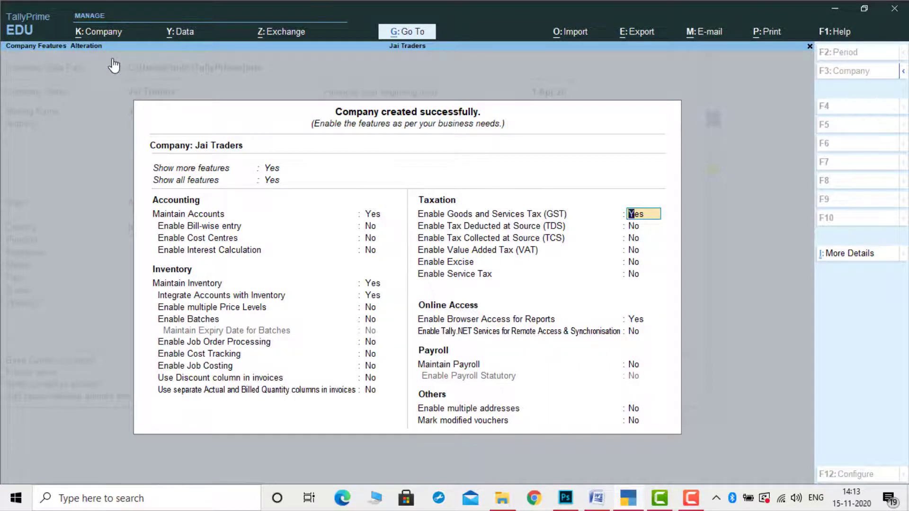
Enter Jai Traders' GSTIN with monthly GSTR1 filing and save its company features
{"action": "key", "text": "Return"}
{"action": "key", "text": "Return"}
{"action": "key", "text": "Return"}
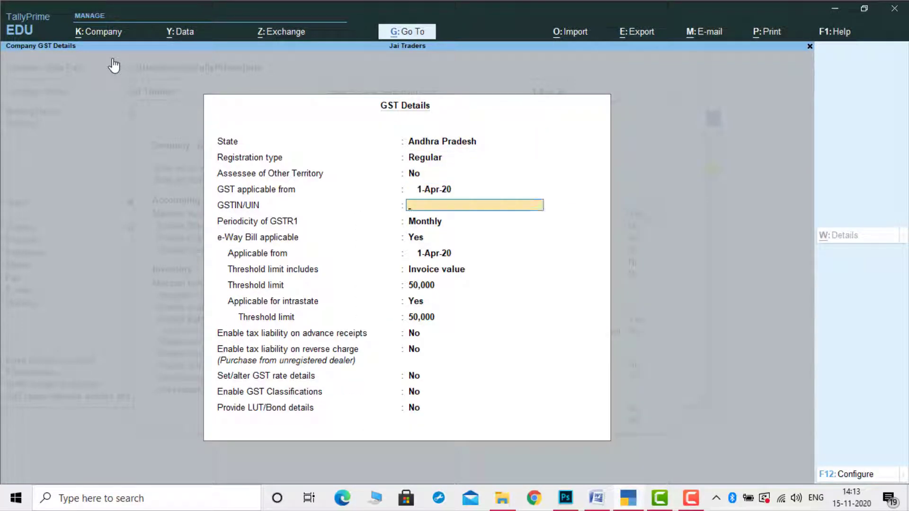
{"action": "type", "text": "37UYTRE1234A"}
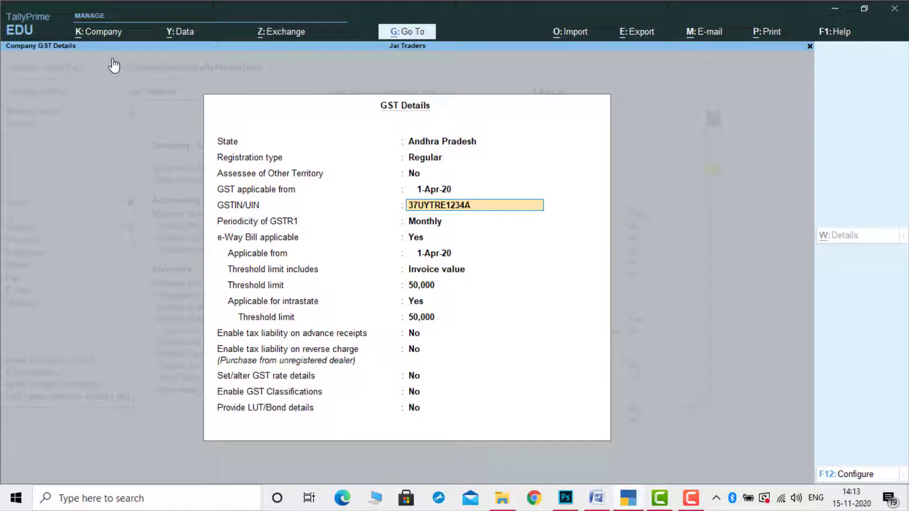
{"action": "type", "text": "1Z8"}
{"action": "key", "text": "Return"}
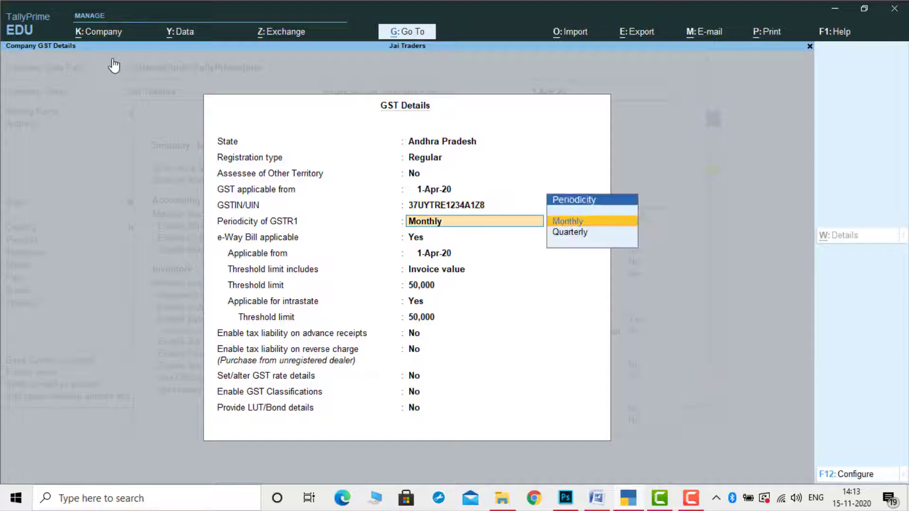
{"action": "key", "text": "ctrl+a"}
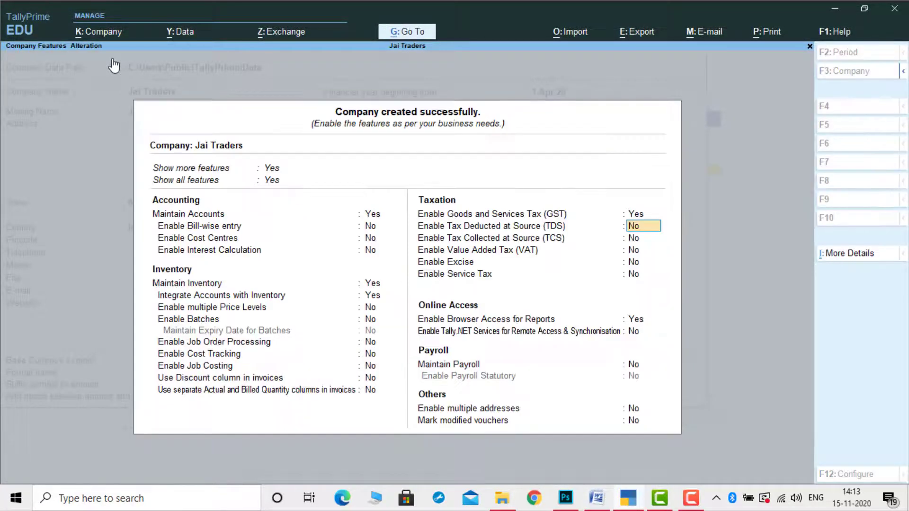
{"action": "key", "text": "ctrl"}
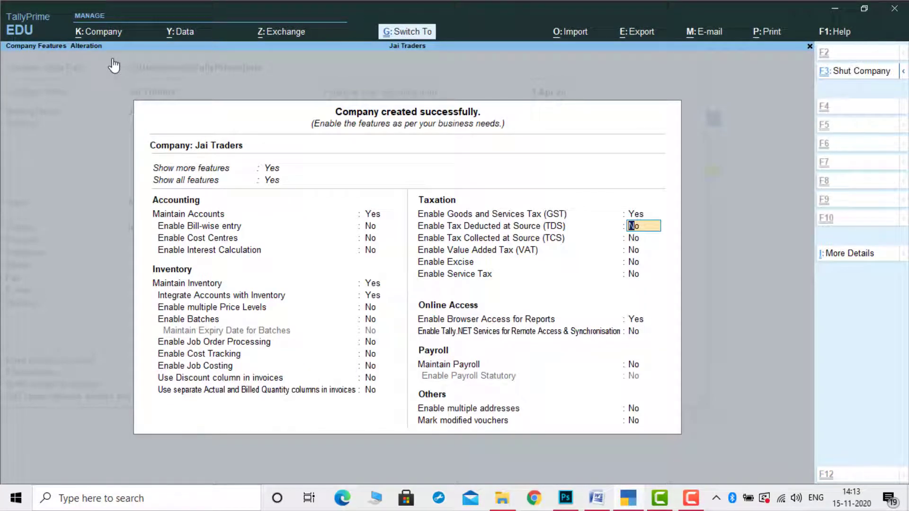
{"action": "key", "text": "ctrl+a"}
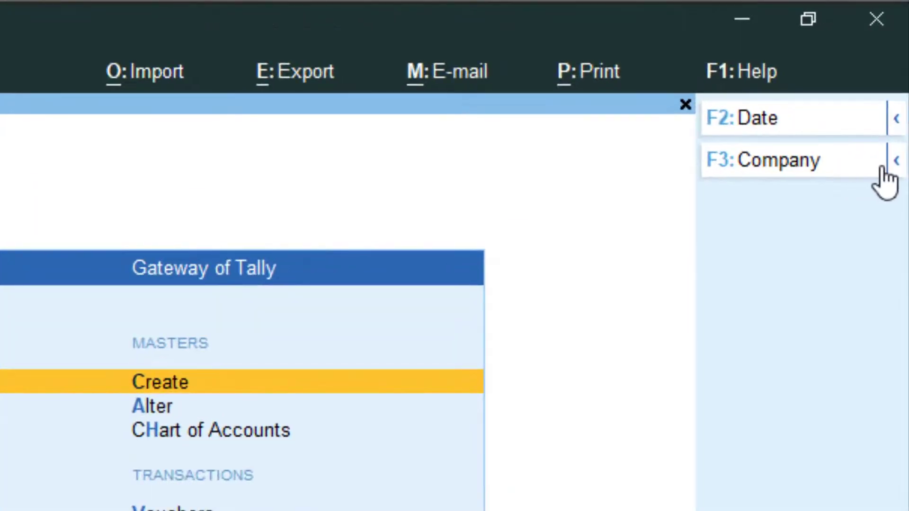
{"action": "left_click", "coordinate": [897, 161]}
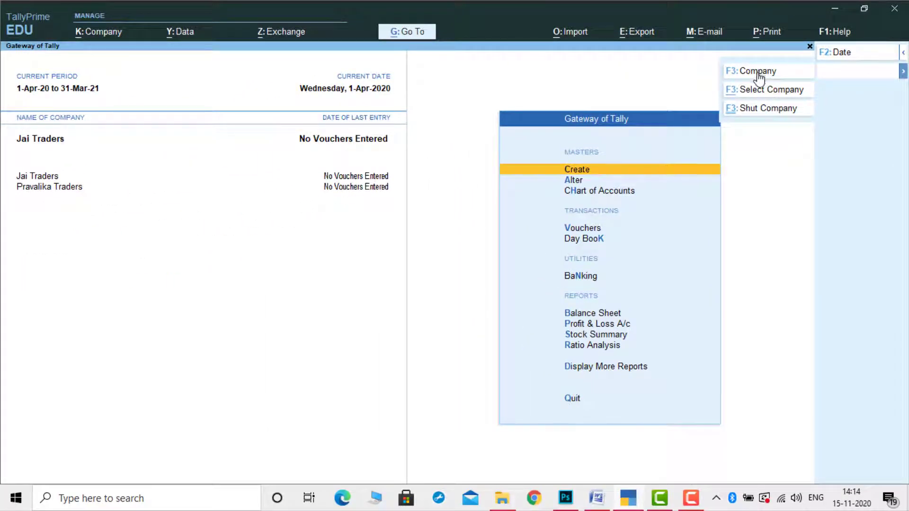
Create the company 'Kavya Traders' with state Andhra Pradesh and save the creation form
{"action": "left_click", "coordinate": [758, 74]}
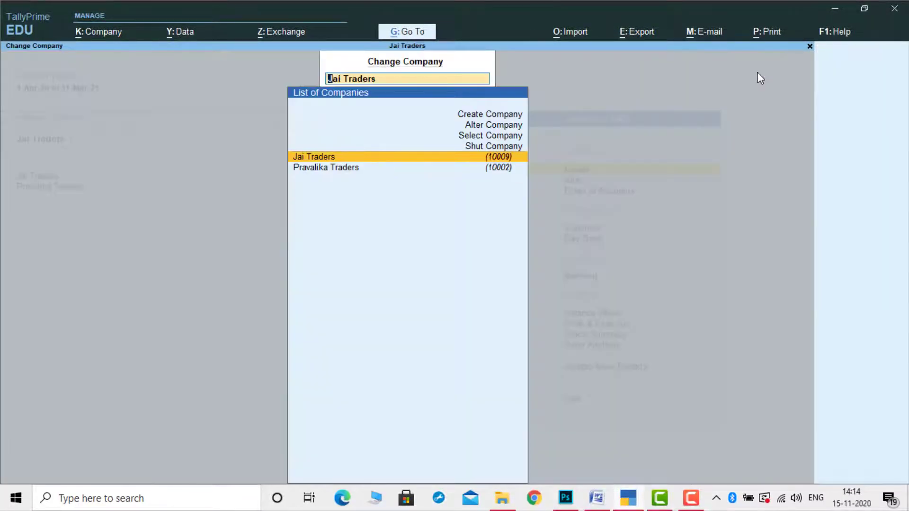
{"action": "key", "text": "Up"}
{"action": "key", "text": "Up"}
{"action": "key", "text": "Up"}
{"action": "key", "text": "Up"}
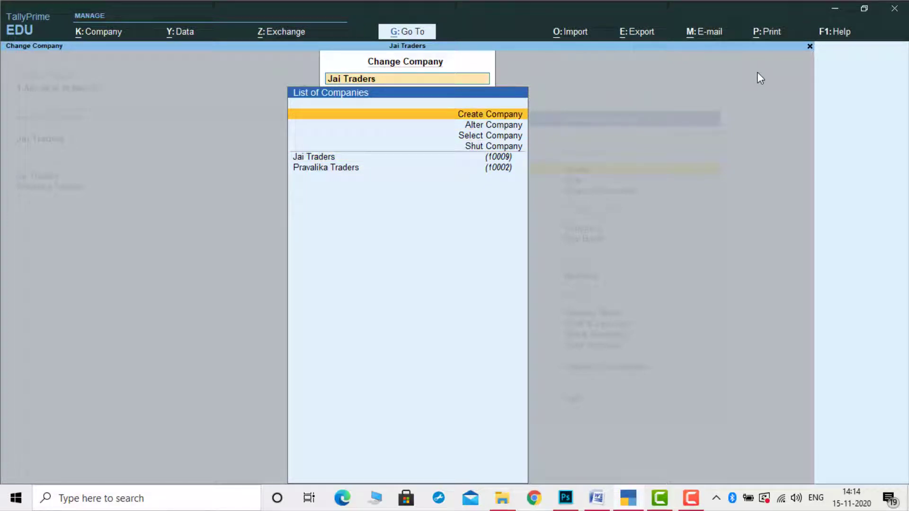
{"action": "key", "text": "Return"}
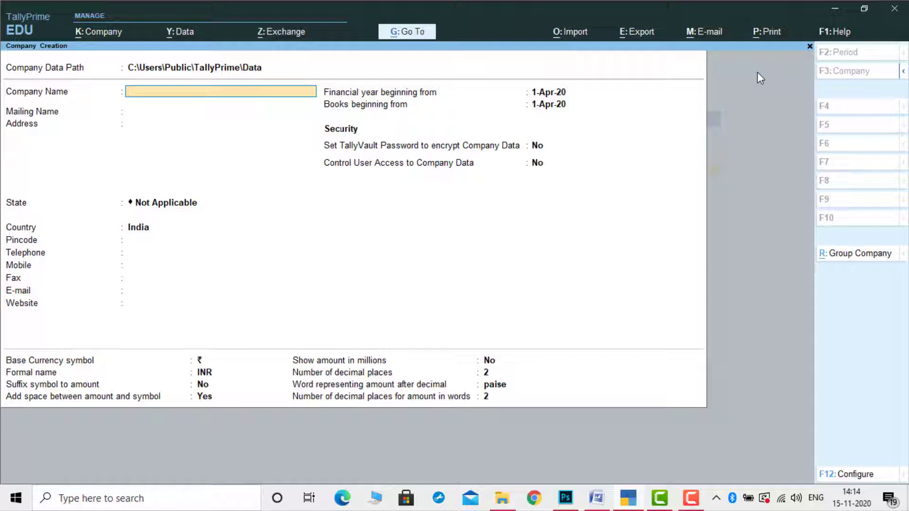
{"action": "type", "text": "Kavya Traders"}
{"action": "key", "text": "Return"}
{"action": "key", "text": "Return"}
{"action": "key", "text": "Return"}
{"action": "key", "text": "Down"}
{"action": "key", "text": "Down"}
{"action": "key", "text": "Return"}
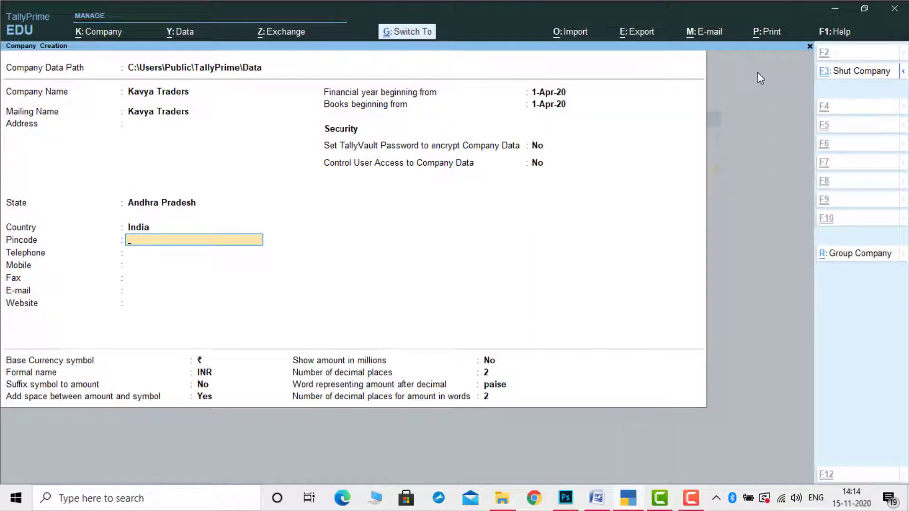
{"action": "key", "text": "ctrl+a"}
{"action": "key", "text": "Return"}
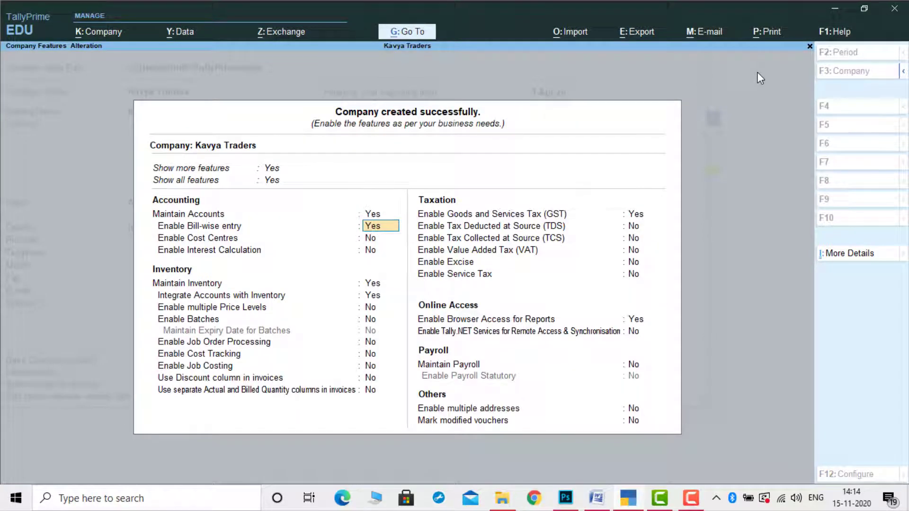
Turn off bill-wise entry, enter Kavya Traders' GSTIN, and accept GST details and features
{"action": "type", "text": "n"}
{"action": "key", "text": "Return"}
{"action": "key", "text": "Return"}
{"action": "key", "text": "Return"}
{"action": "key", "text": "Return"}
{"action": "key", "text": "Return"}
{"action": "key", "text": "Return"}
{"action": "key", "text": "Return"}
{"action": "key", "text": "Return"}
{"action": "key", "text": "Return"}
{"action": "key", "text": "Return"}
{"action": "key", "text": "Return"}
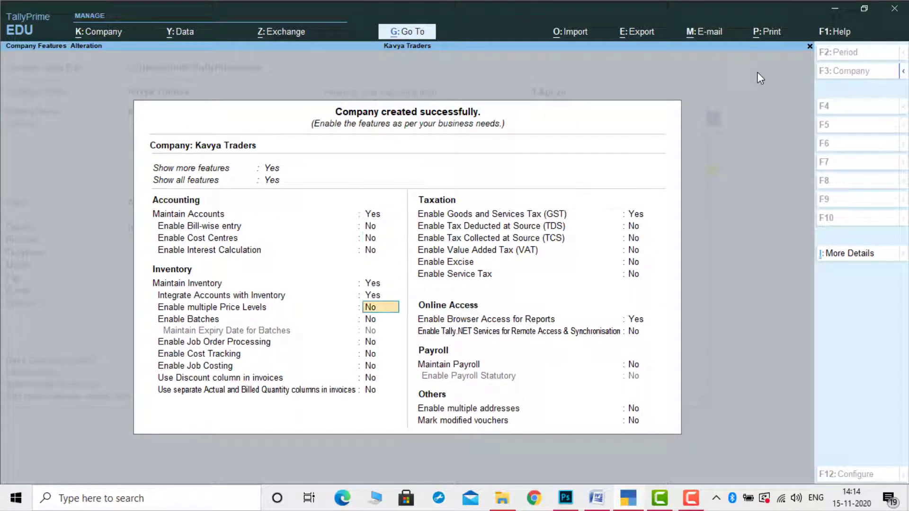
{"action": "key", "text": "Return"}
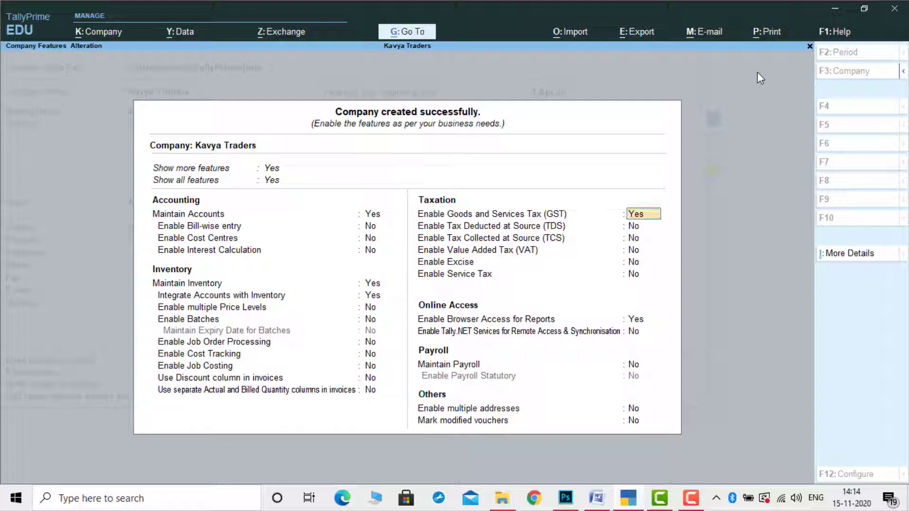
{"action": "key", "text": "Return"}
{"action": "key", "text": "Return"}
{"action": "key", "text": "Return"}
{"action": "key", "text": "Return"}
{"action": "key", "text": "Return"}
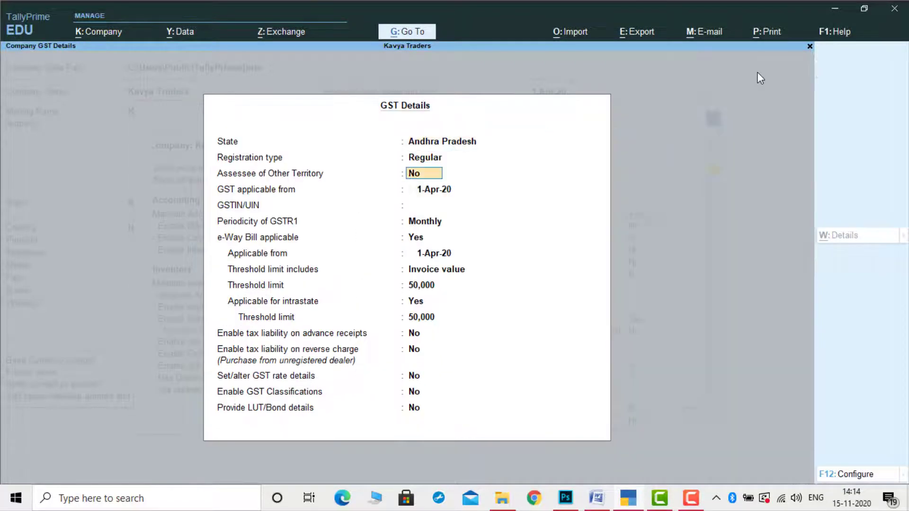
{"action": "type", "text": "37"}
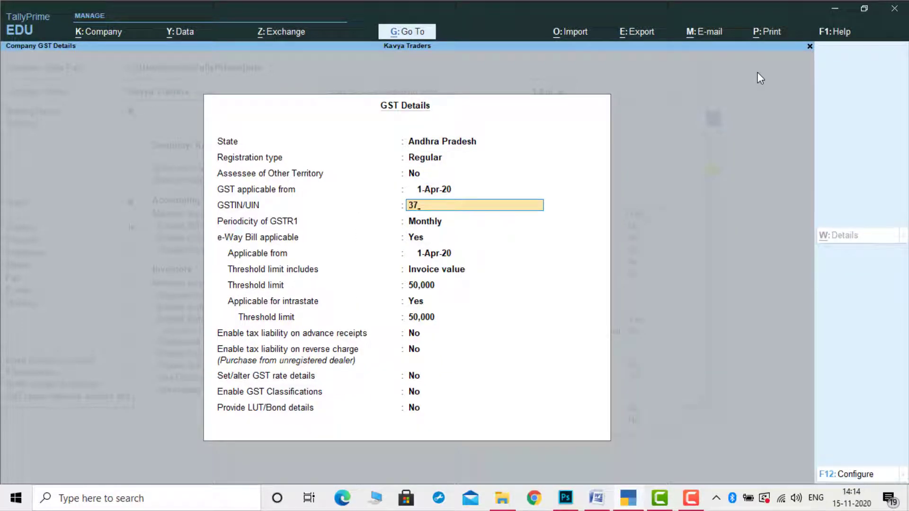
{"action": "type", "text": "TGFRD1234A1"}
{"action": "type", "text": "Z7"}
{"action": "key", "text": "Return"}
{"action": "key", "text": "Return"}
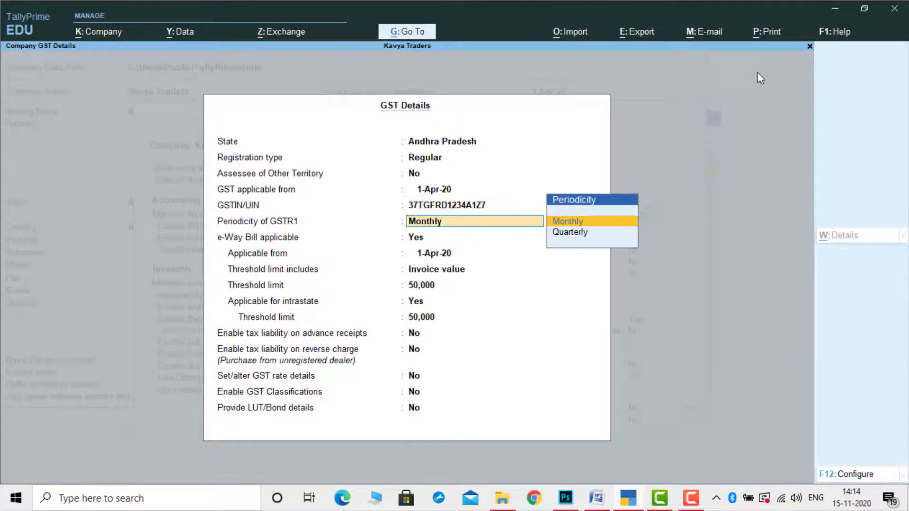
{"action": "key", "text": "ctrl+a"}
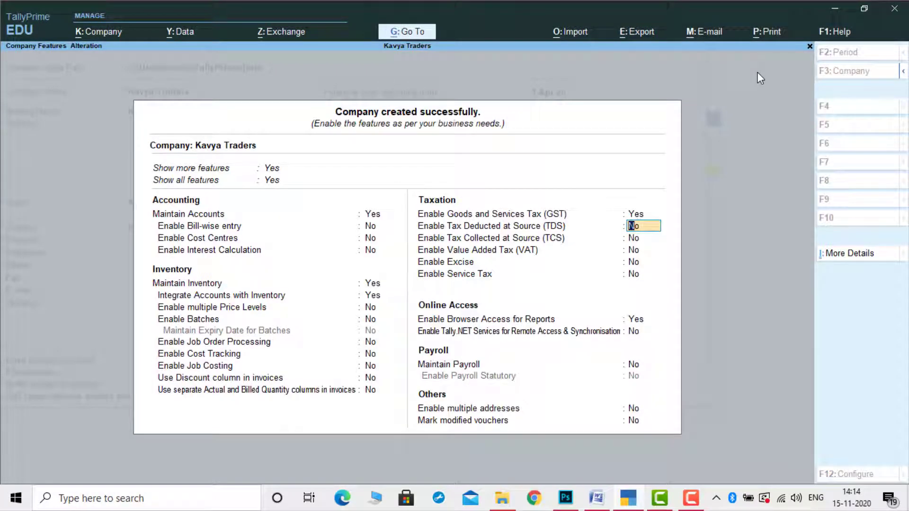
{"action": "key", "text": "ctrl+a"}
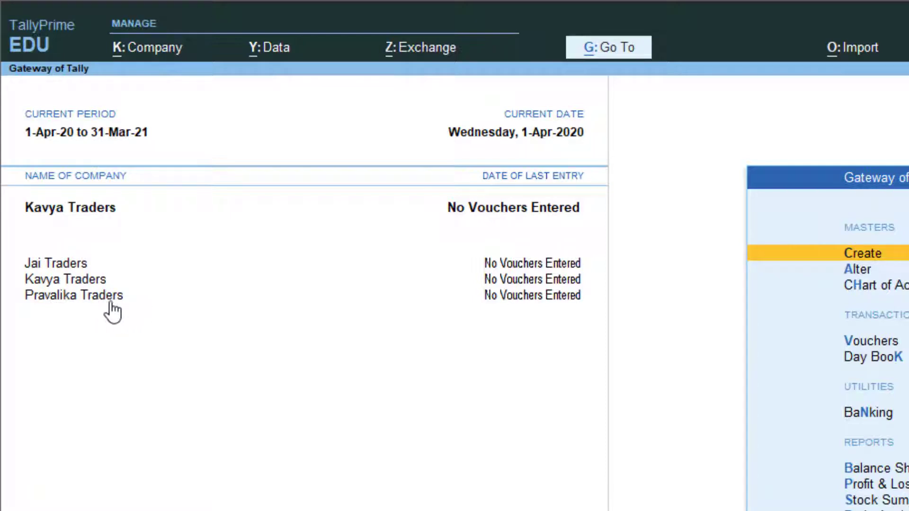
Make Pravalika Traders active and open it for alteration via Company > Alter
{"action": "left_click", "coordinate": [62, 299]}
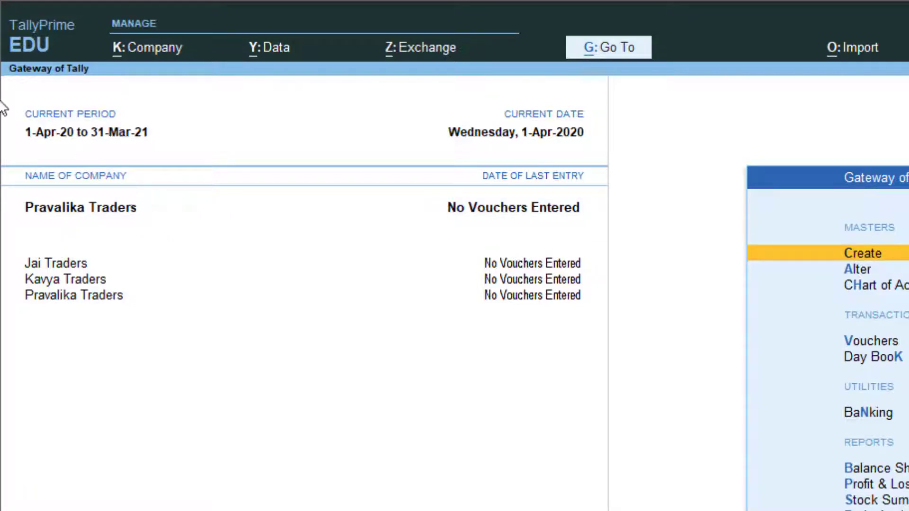
{"action": "left_click", "coordinate": [153, 52]}
{"action": "key", "text": "Down"}
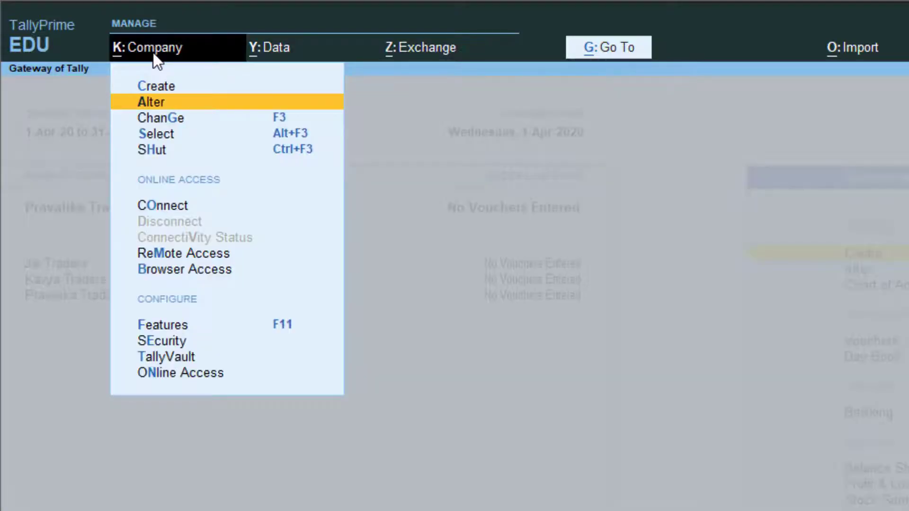
{"action": "key", "text": "Return"}
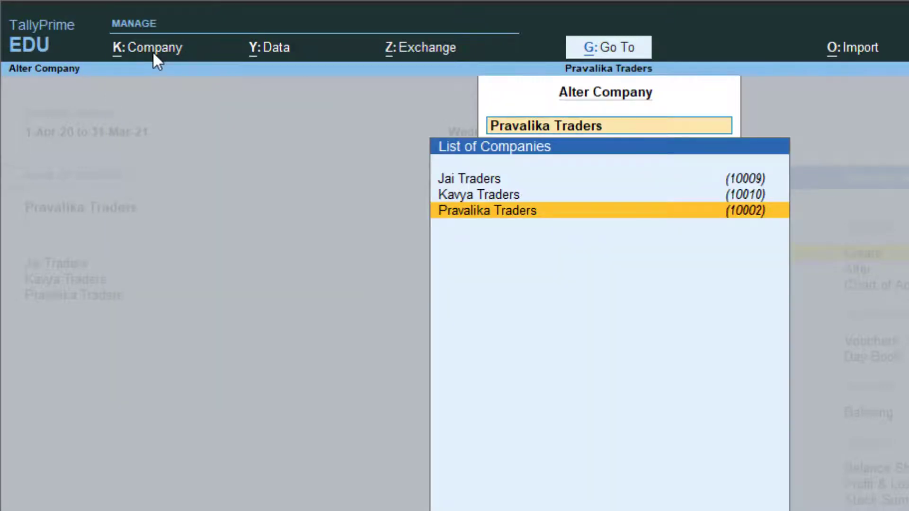
{"action": "key", "text": "Return"}
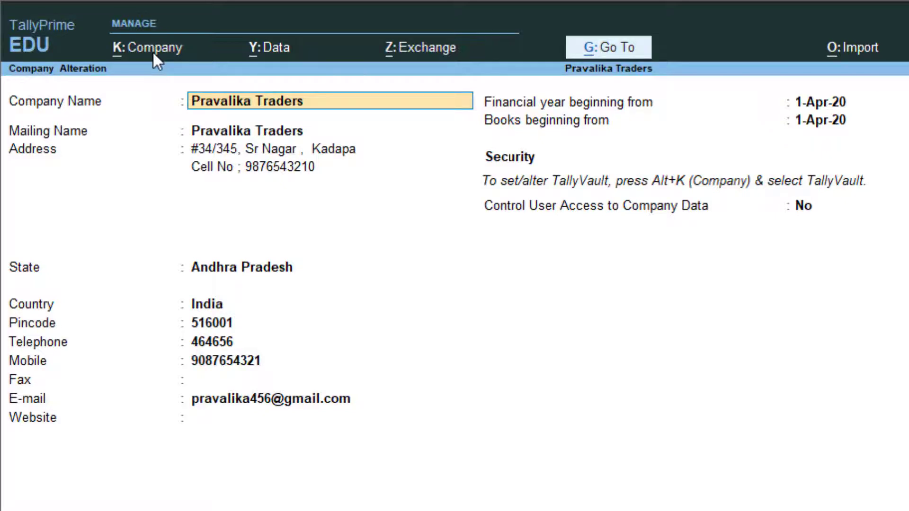
Replace the first address line with the new Nellore street address and save the alteration
{"action": "key", "text": "Return"}
{"action": "key", "text": "Return"}
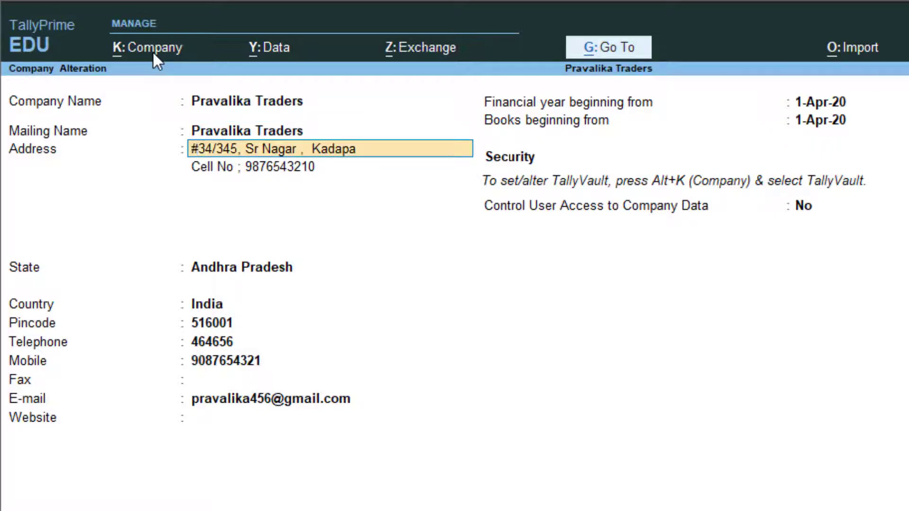
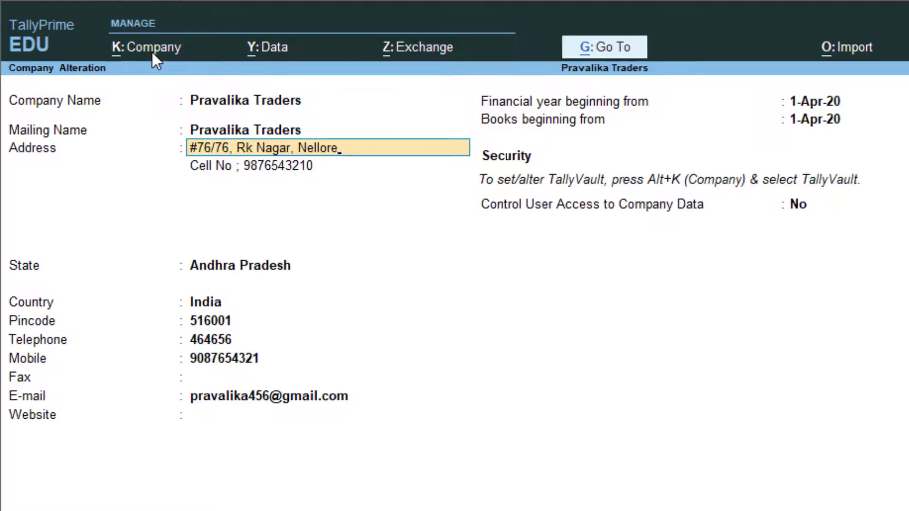
{"action": "key", "text": "Return"}
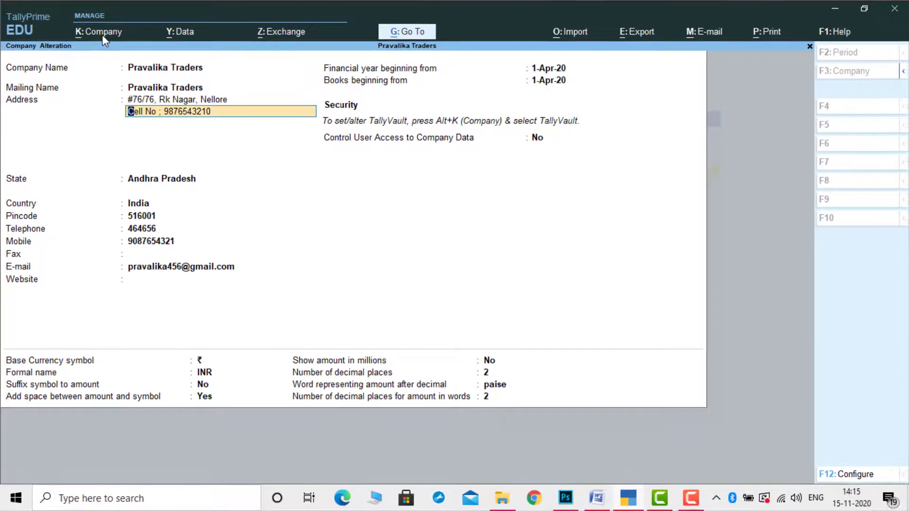
{"action": "key", "text": "Return"}
{"action": "key", "text": "Return"}
{"action": "key", "text": "Return"}
{"action": "key", "text": "Return"}
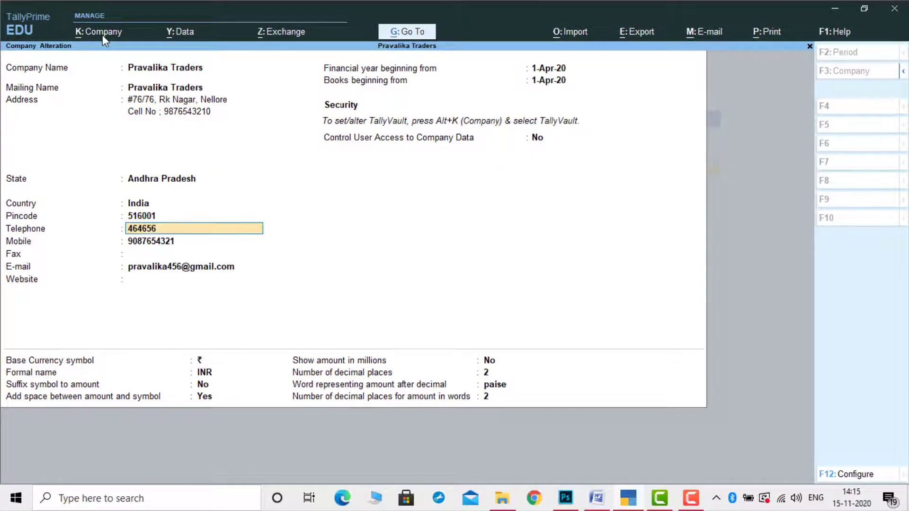
{"action": "key", "text": "Return"}
{"action": "key", "text": "Return"}
{"action": "key", "text": "Return"}
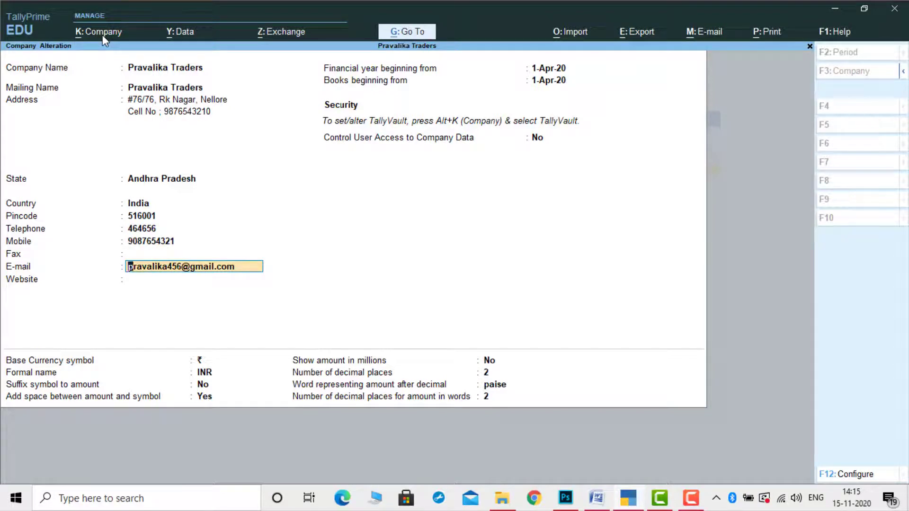
{"action": "key", "text": "ctrl"}
{"action": "key", "text": "ctrl+a"}
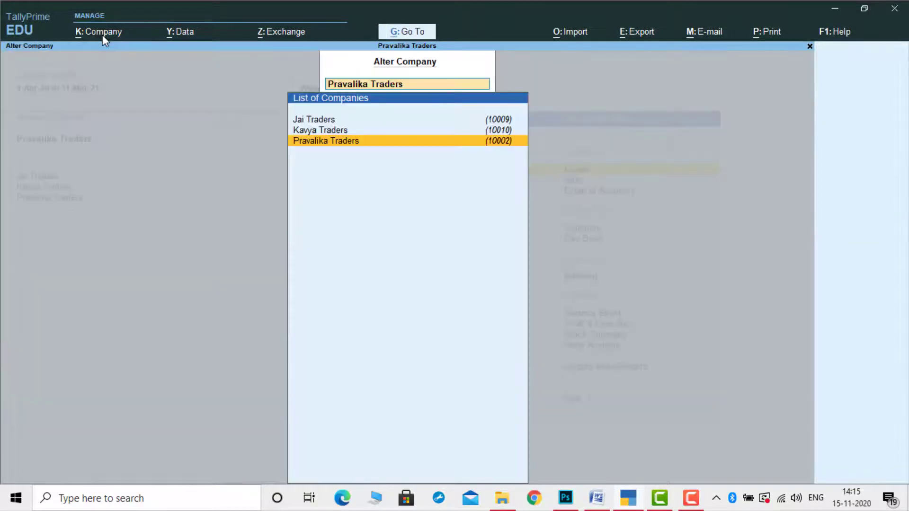
Close the Alter Company list and select Kavya Traders as the current company
{"action": "key", "text": "Escape"}
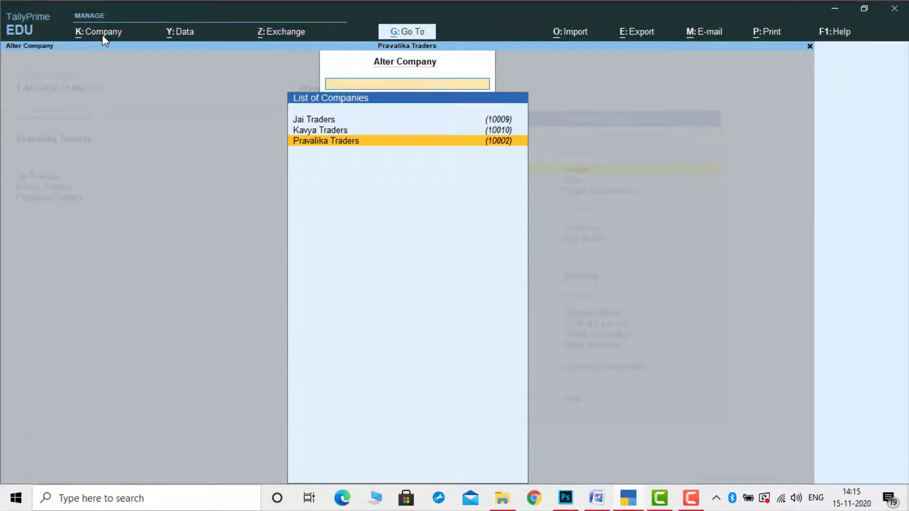
{"action": "key", "text": "Escape"}
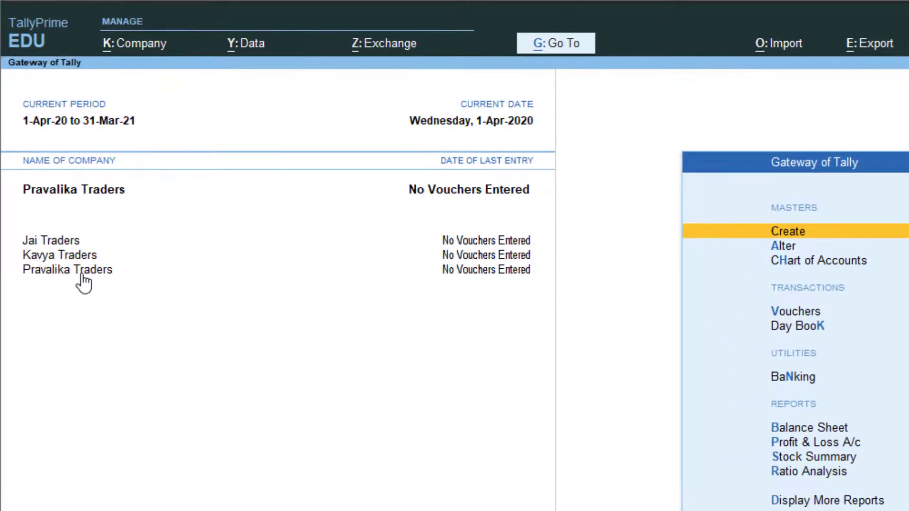
{"action": "left_click", "coordinate": [62, 260]}
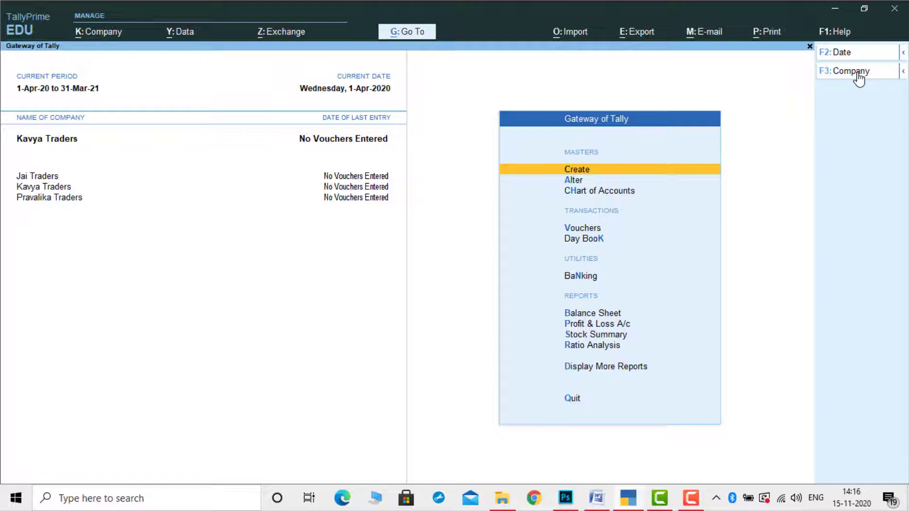
Open Kavya Traders in Company Alteration and rename it to Kavya Merchants
{"action": "left_click", "coordinate": [858, 78]}
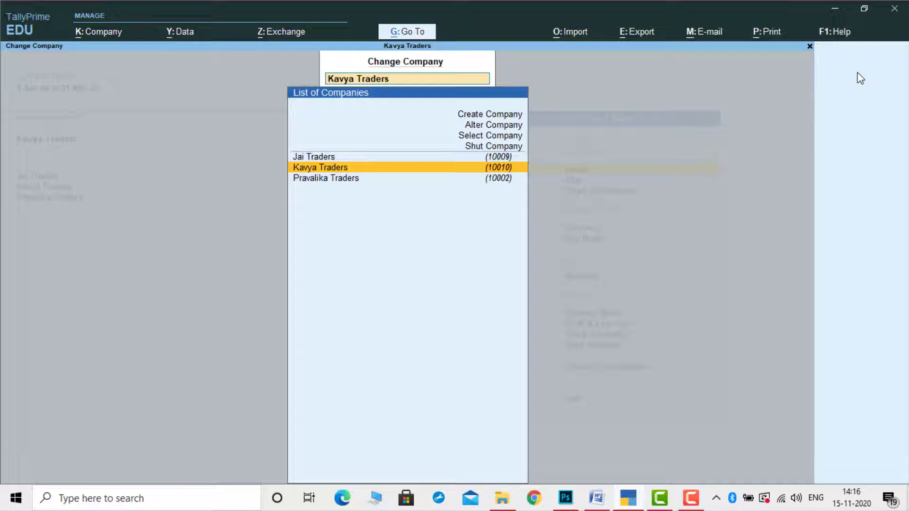
{"action": "key", "text": "Up"}
{"action": "key", "text": "Up"}
{"action": "key", "text": "Up"}
{"action": "key", "text": "Up"}
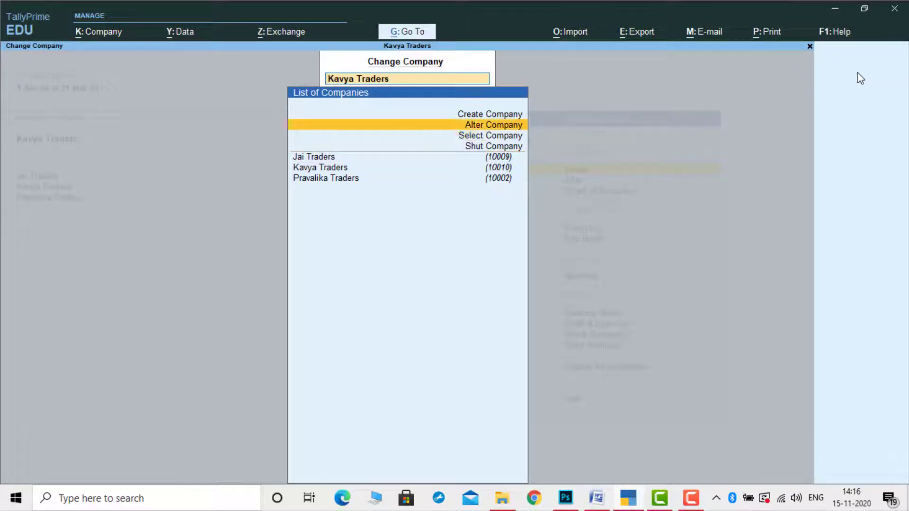
{"action": "key", "text": "Return"}
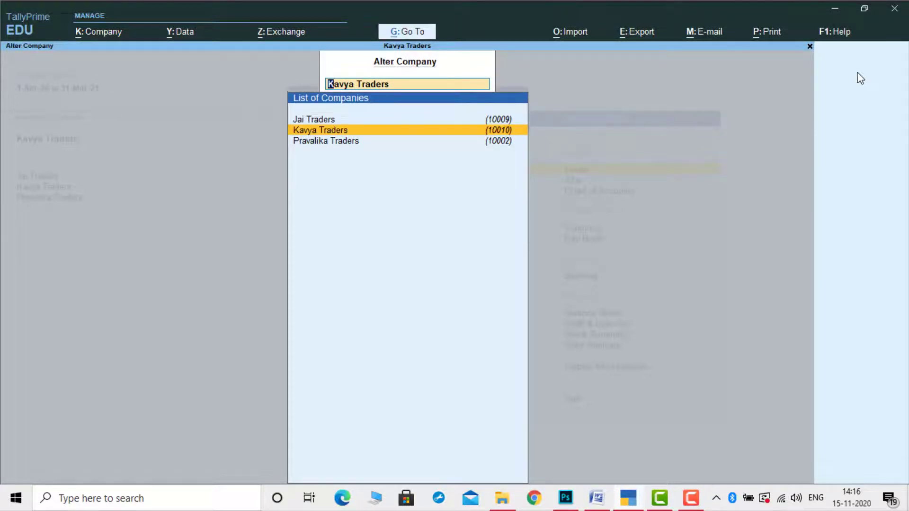
{"action": "key", "text": "Return"}
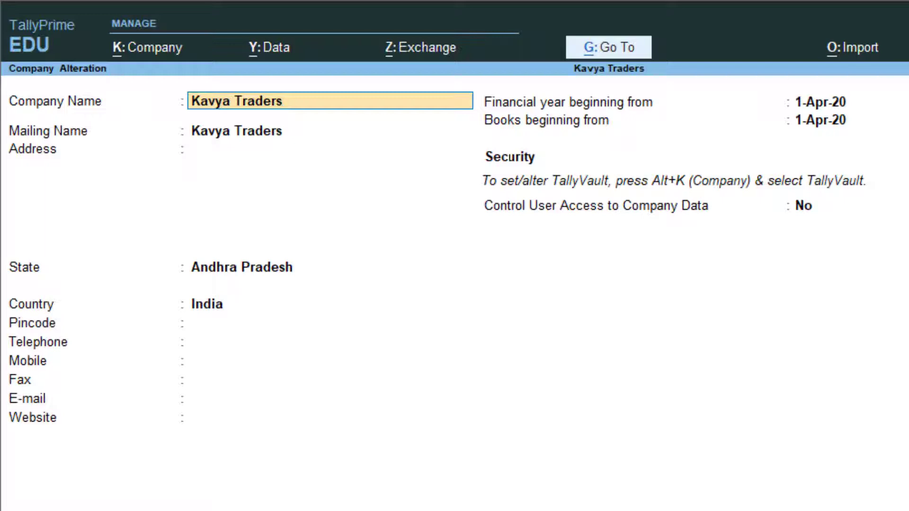
{"action": "key", "text": "BackSpace"}
{"action": "key", "text": "BackSpace"}
{"action": "key", "text": "BackSpace"}
{"action": "key", "text": "BackSpace"}
{"action": "key", "text": "BackSpace"}
{"action": "key", "text": "BackSpace"}
{"action": "key", "text": "BackSpace"}
{"action": "key", "text": "BackSpace"}
{"action": "type", "text": "Merchants"}
{"action": "key", "text": "Return"}
{"action": "key", "text": "Return"}
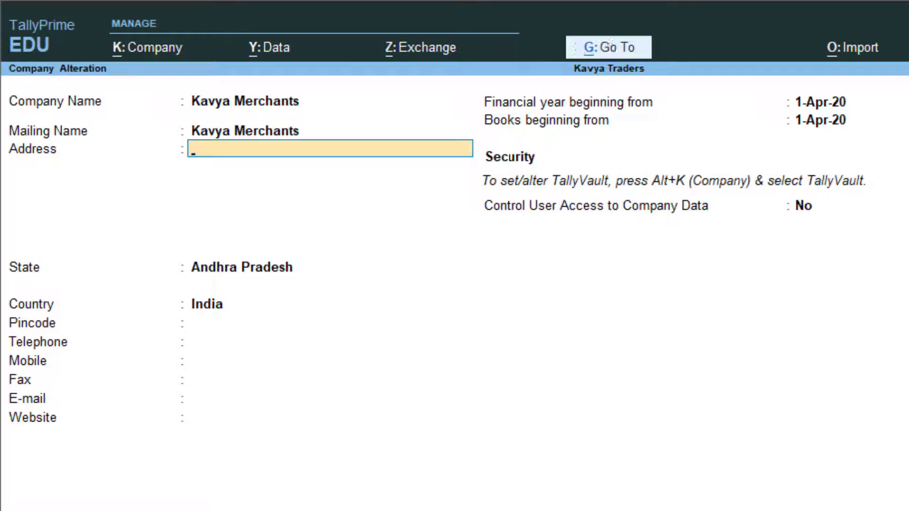
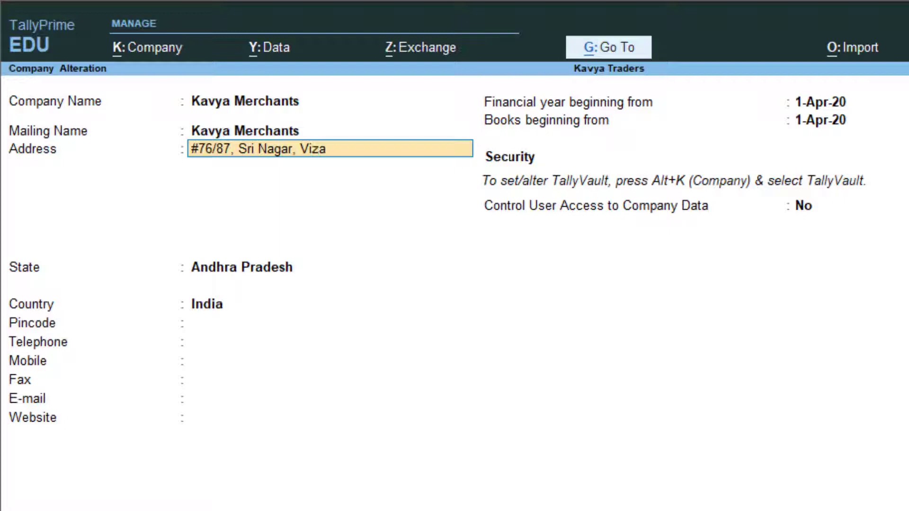
Enter the company's street address and a cell number line in the Address fields
{"action": "key", "text": "Return"}
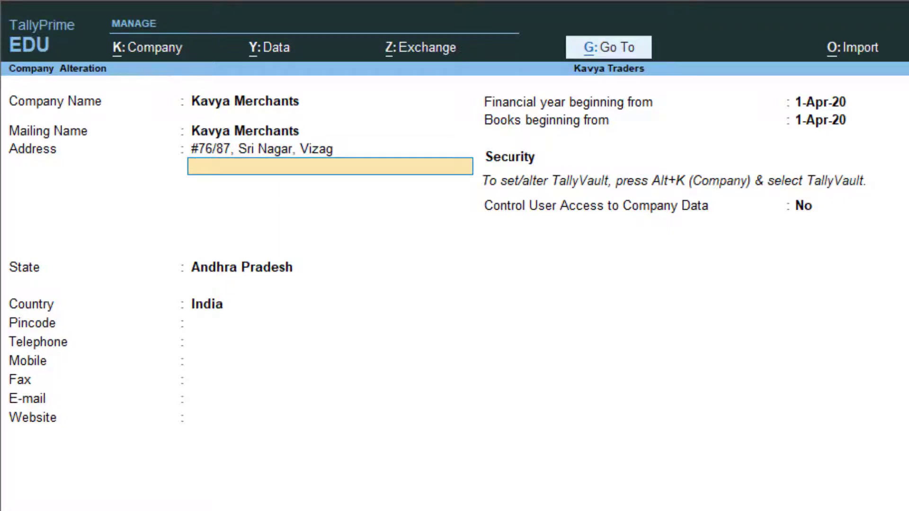
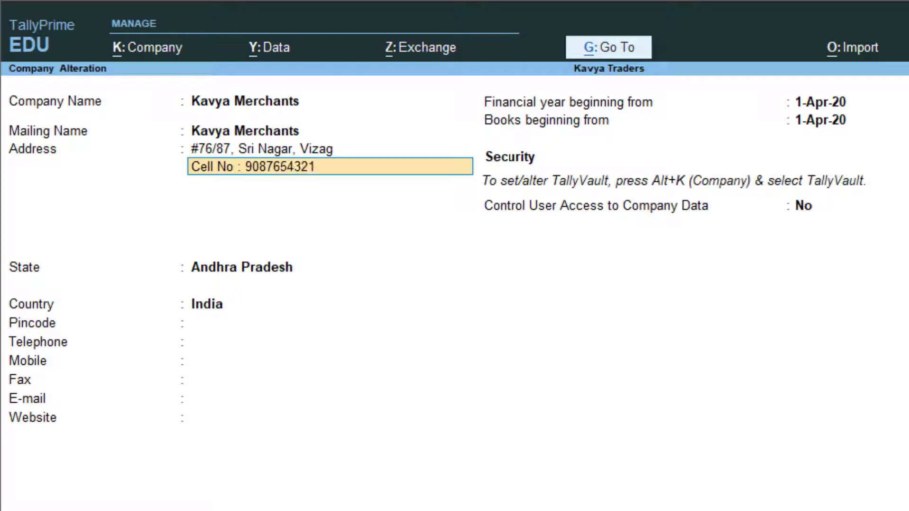
{"action": "key", "text": "Return"}
Fill in the pincode, telephone and mobile numbers, save with Ctrl+A, and return to Gateway of Tally
{"action": "key", "text": "Return"}
{"action": "key", "text": "Return"}
{"action": "key", "text": "Return"}
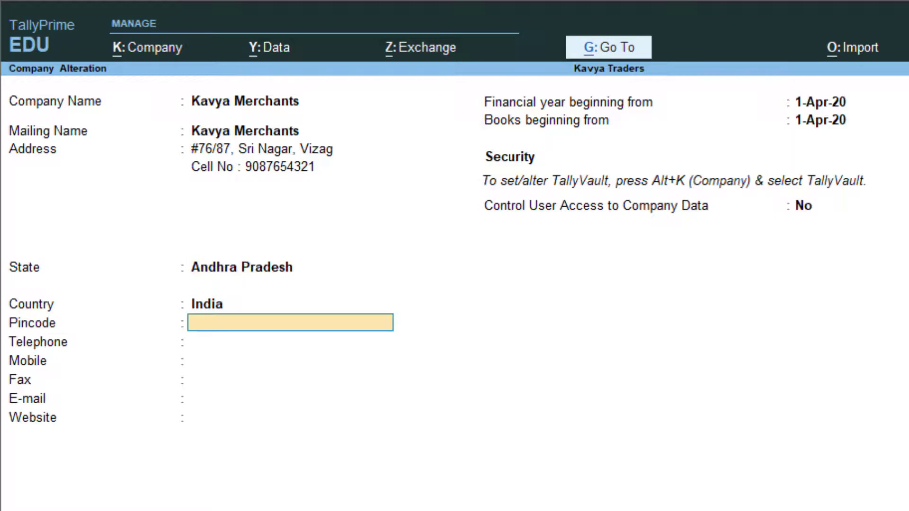
{"action": "type", "text": "516789"}
{"action": "key", "text": "Return"}
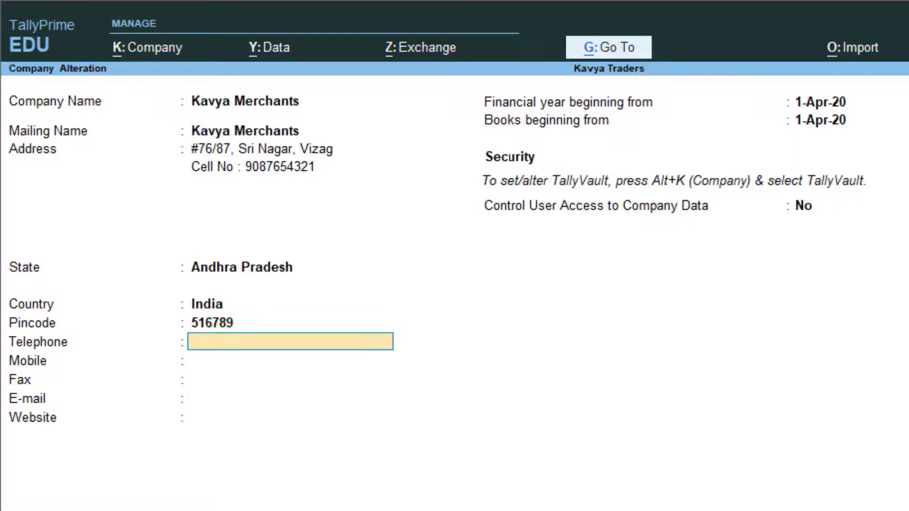
{"action": "type", "text": "342343"}
{"action": "key", "text": "Return"}
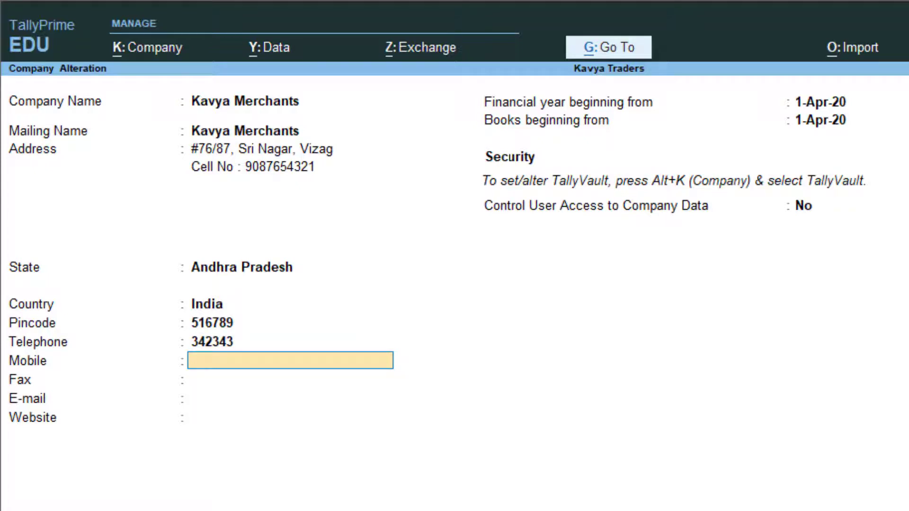
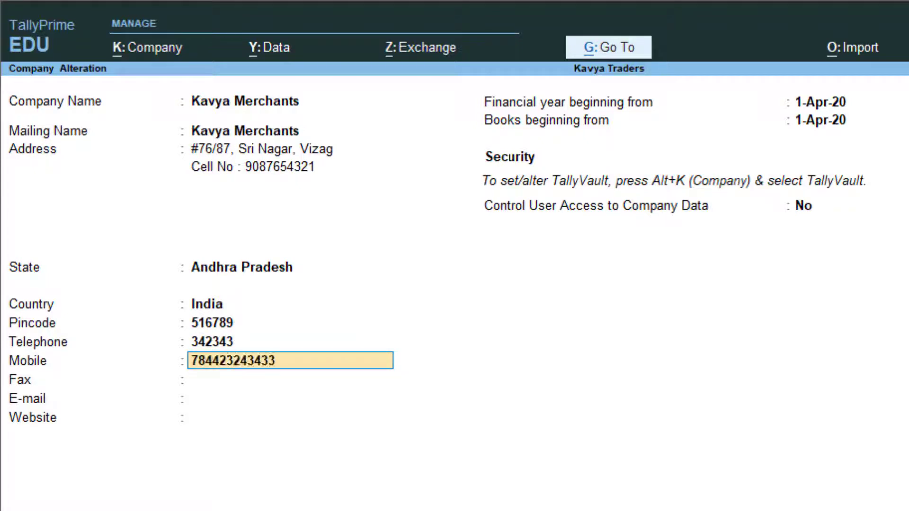
{"action": "key", "text": "Return"}
{"action": "key", "text": "Return"}
{"action": "key", "text": "Return"}
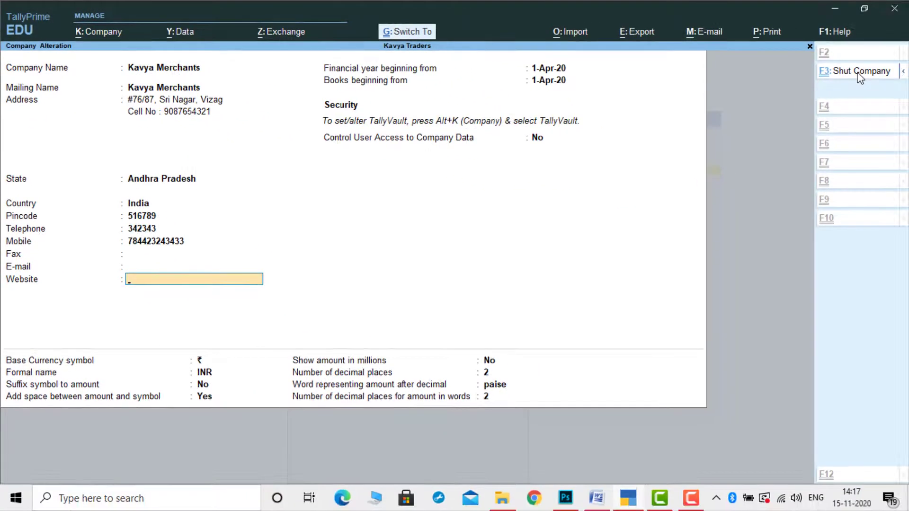
{"action": "key", "text": "ctrl+a"}
{"action": "key", "text": "Escape"}
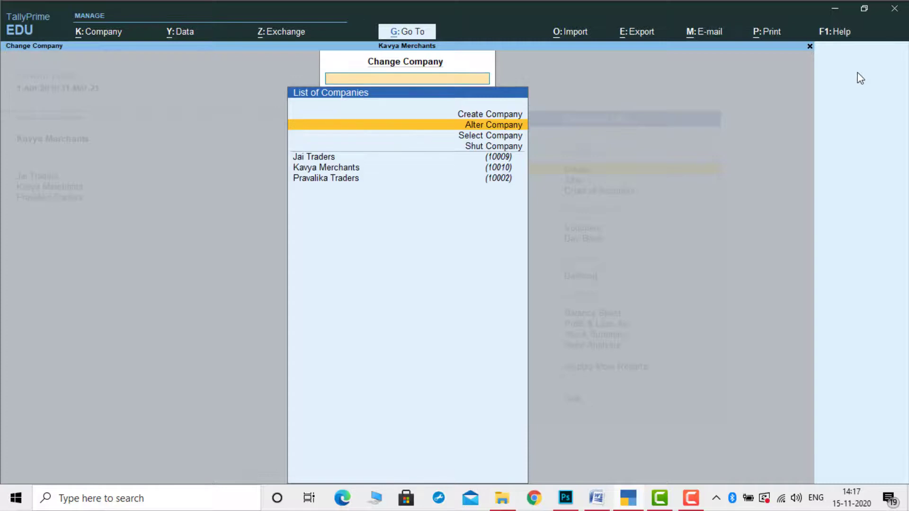
{"action": "key", "text": "Escape"}
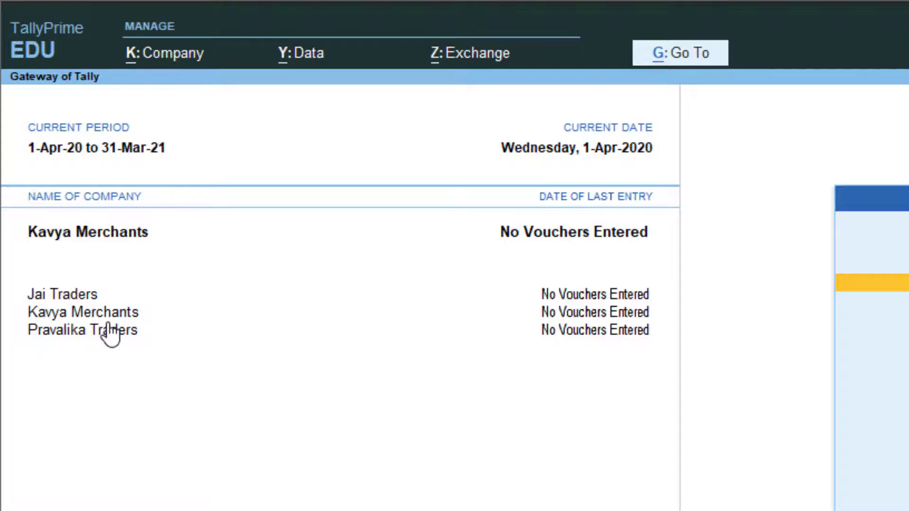
Load Jai Traders, open it for alteration, and rename it to Kalyan Traders123
{"action": "left_click", "coordinate": [174, 55]}
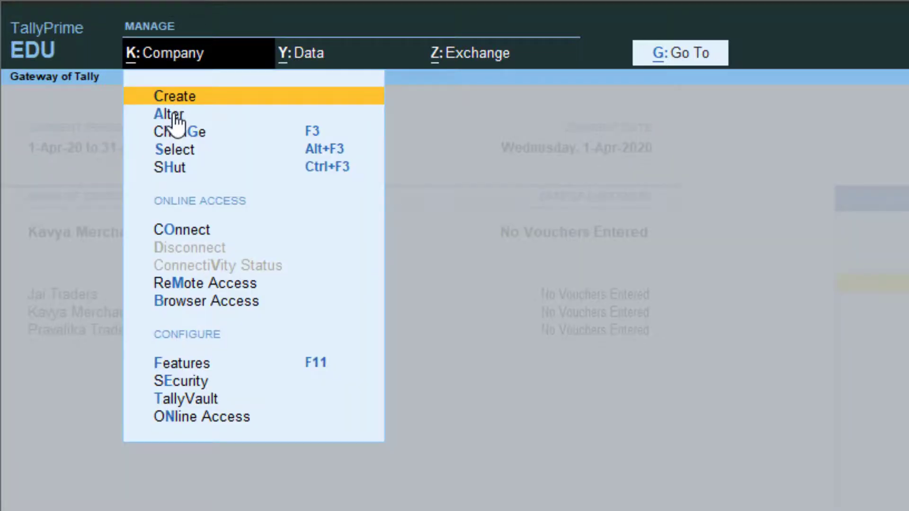
{"action": "left_click", "coordinate": [507, 170]}
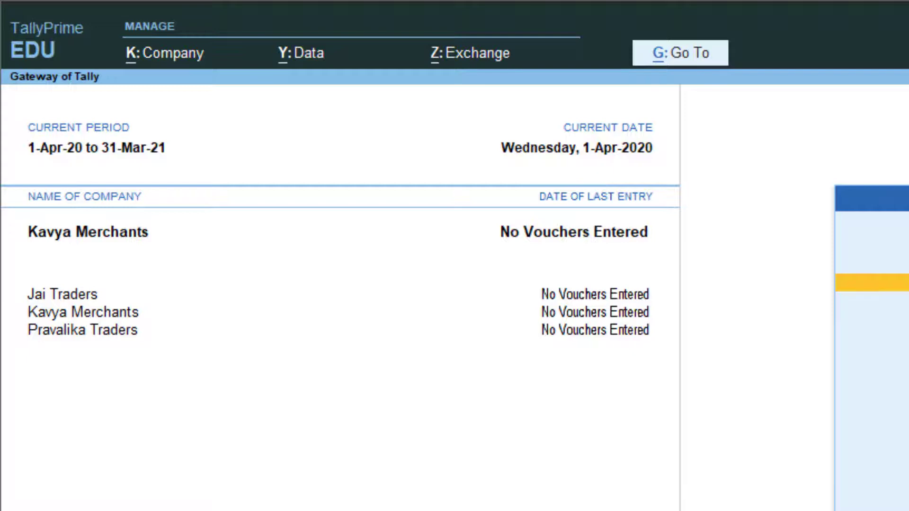
{"action": "left_click", "coordinate": [73, 294]}
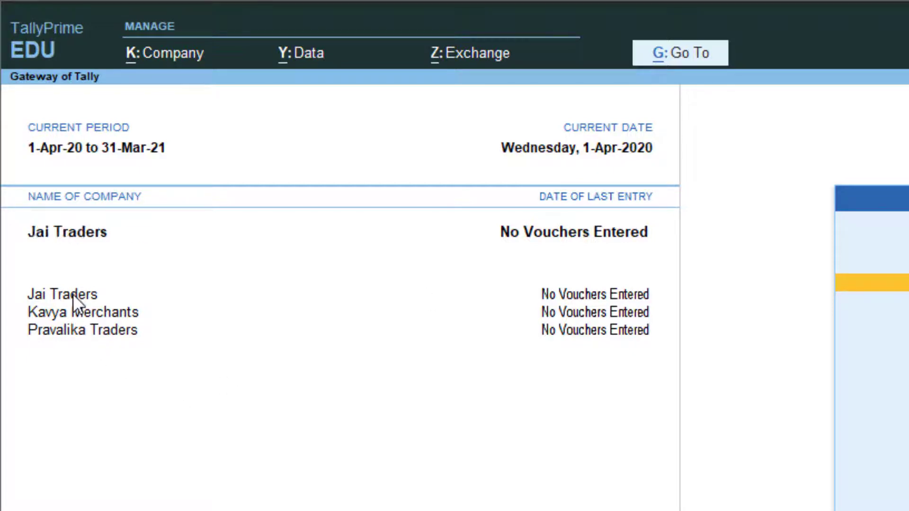
{"action": "left_click", "coordinate": [158, 53]}
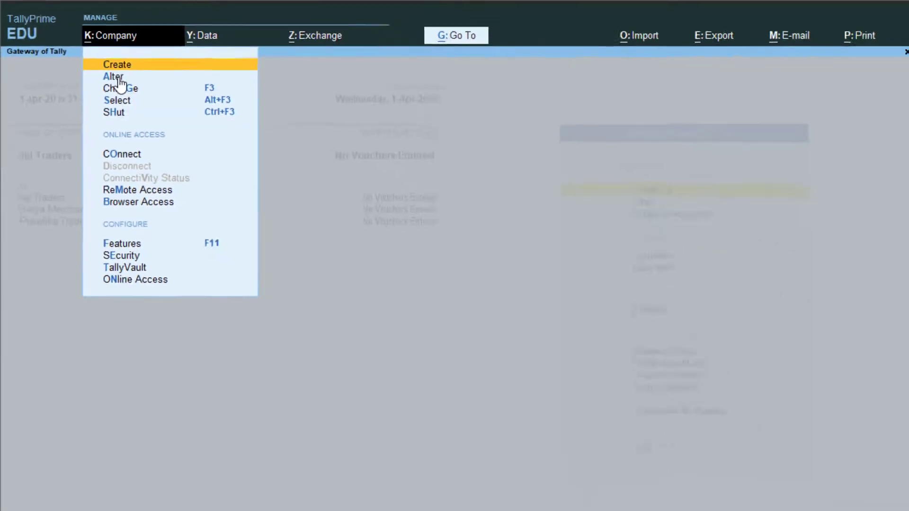
{"action": "left_click", "coordinate": [178, 114]}
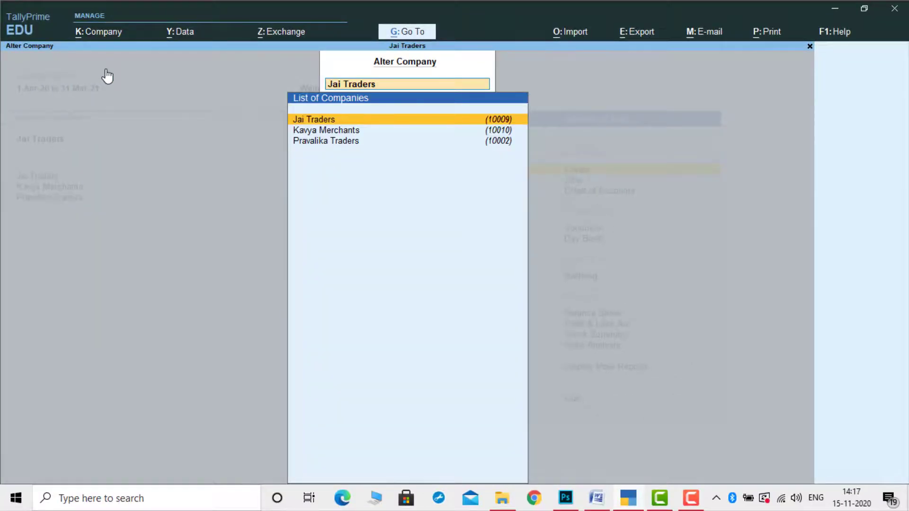
{"action": "key", "text": "Return"}
{"action": "key", "text": "Return"}
{"action": "key", "text": "Return"}
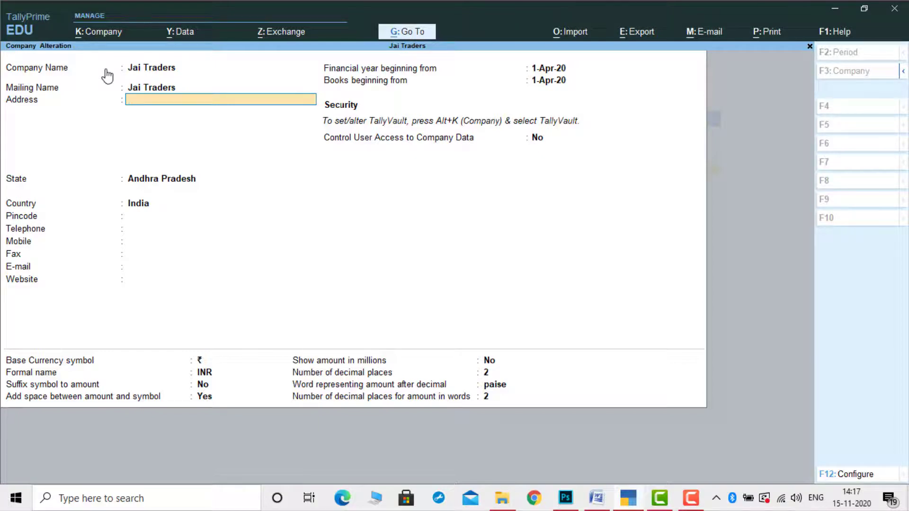
{"action": "key", "text": "BackSpace"}
{"action": "key", "text": "BackSpace"}
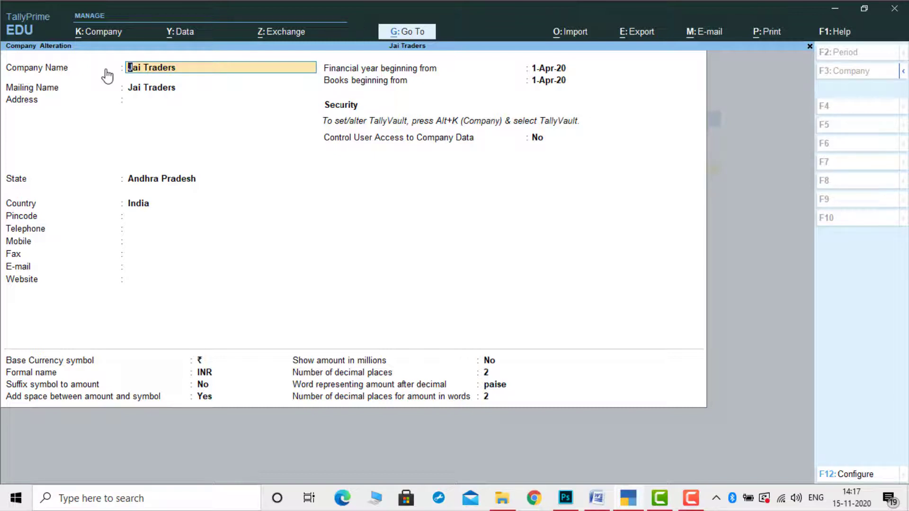
{"action": "type", "text": "Kalyan Trader"}
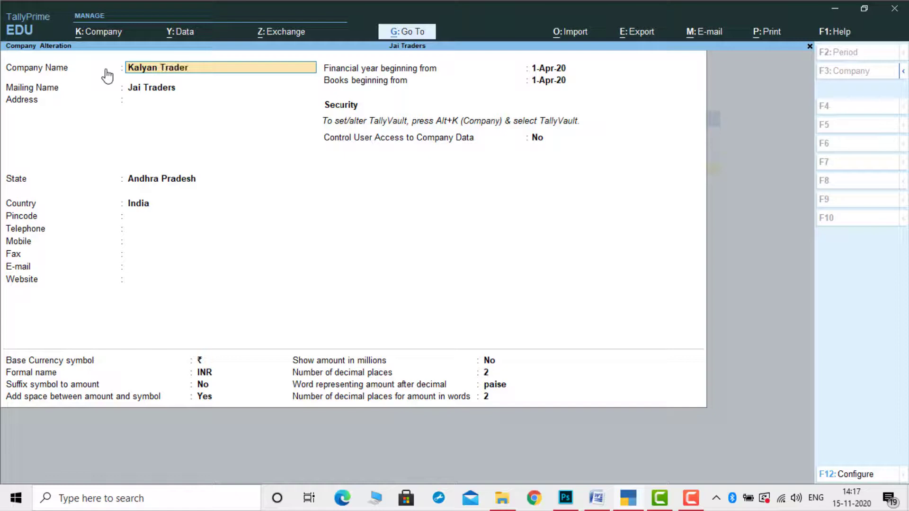
{"action": "type", "text": "s123"}
{"action": "key", "text": "Return"}
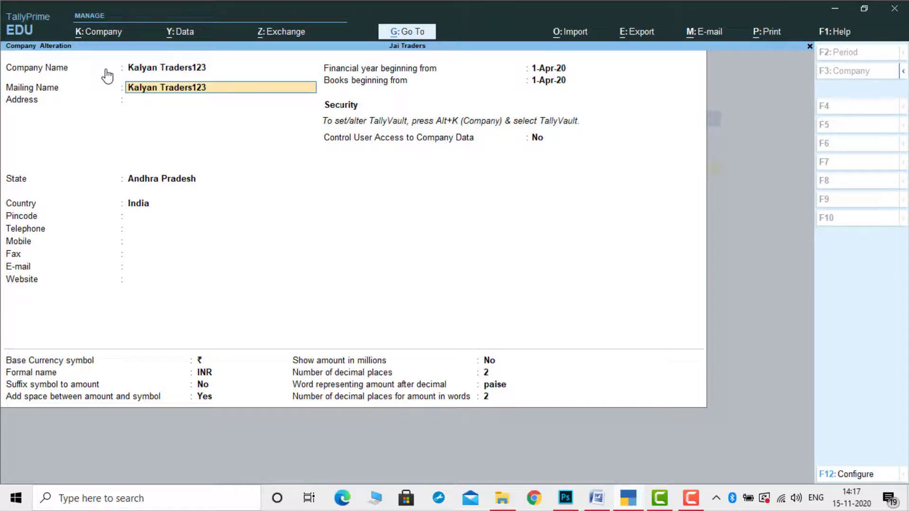
Keep the mailing name, enter the company's address, and save with Ctrl+A
{"action": "key", "text": "Return"}
{"action": "type", "text": "S"}
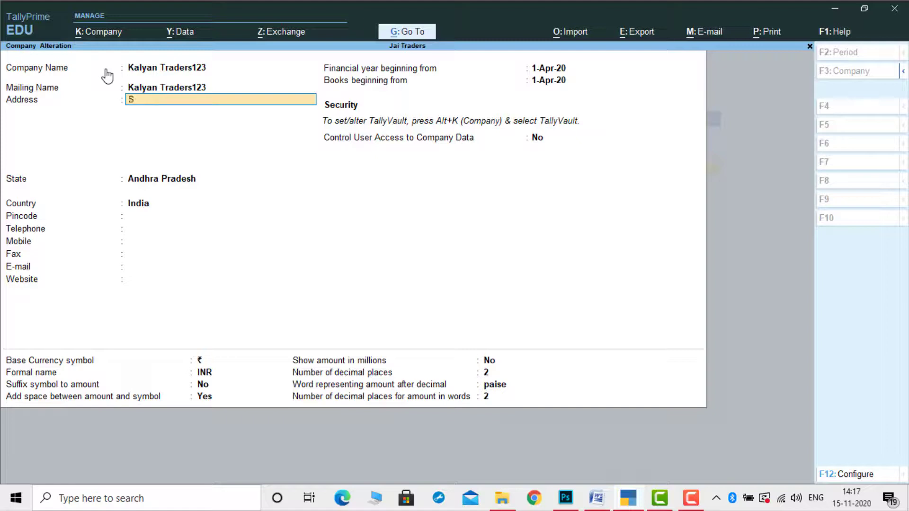
{"action": "key", "text": "BackSpace"}
{"action": "key", "text": "BackSpace"}
{"action": "type", "text": "Dr,Ysar"}
{"action": "key", "text": "BackSpace"}
{"action": "key", "text": "BackSpace"}
{"action": "key", "text": "BackSpace"}
{"action": "type", "text": "r Nagar"}
{"action": "key", "text": "Return"}
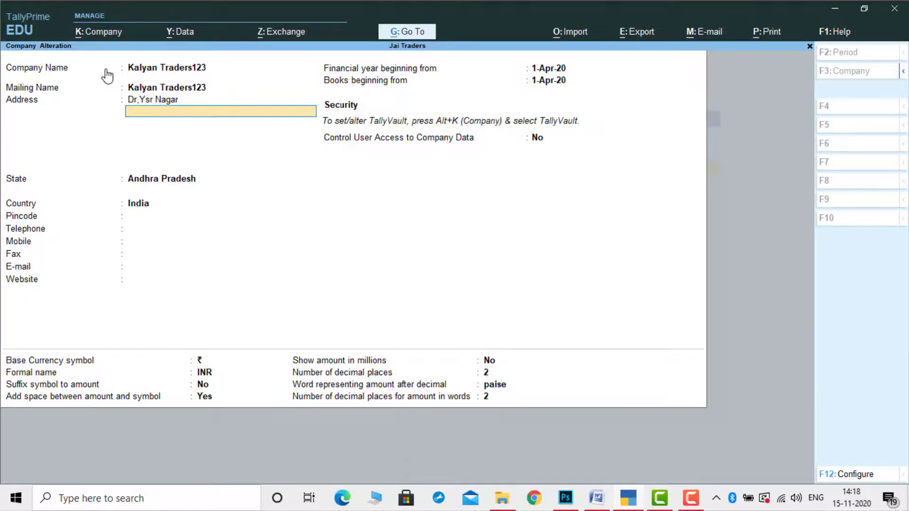
{"action": "key", "text": "Return"}
{"action": "key", "text": "ctrl"}
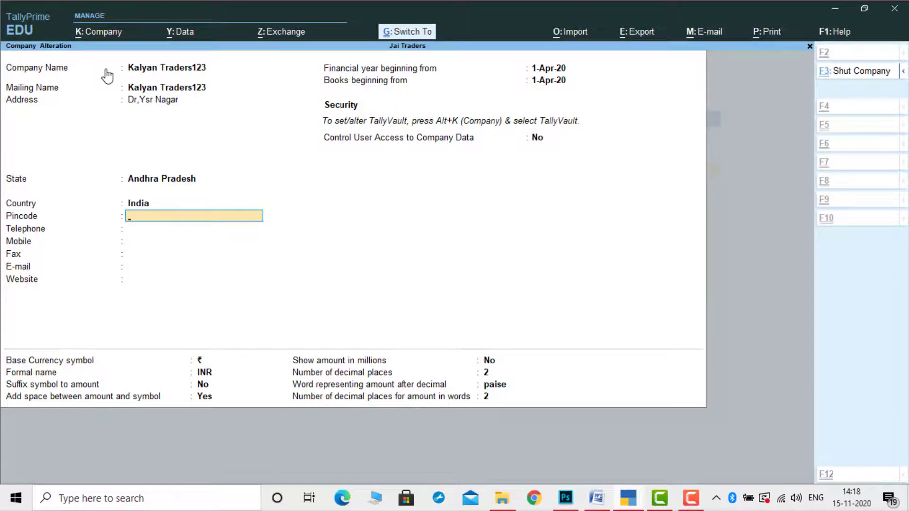
{"action": "key", "text": "ctrl+a"}
{"action": "key", "text": "Escape"}
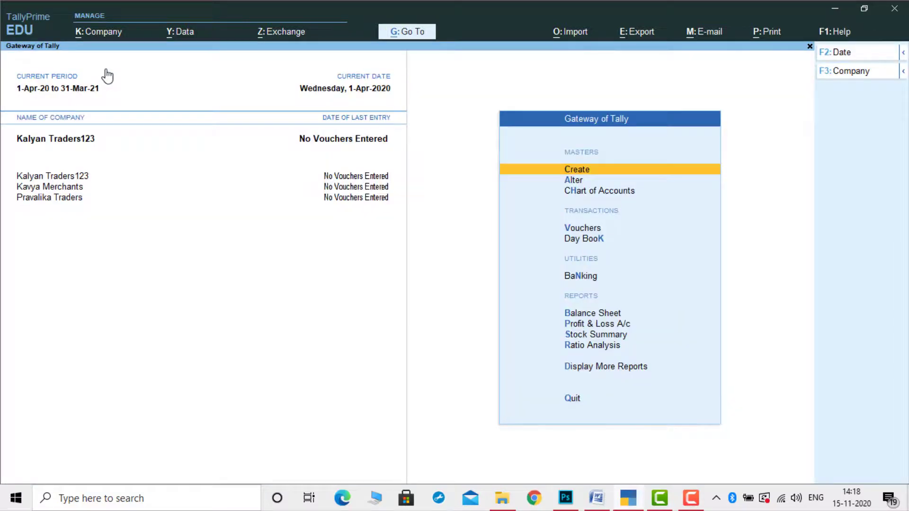
Load Pravalika Traders, open it in Company Alteration, and delete it with Alt+D, confirming Yes twice
{"action": "key", "text": "Down"}
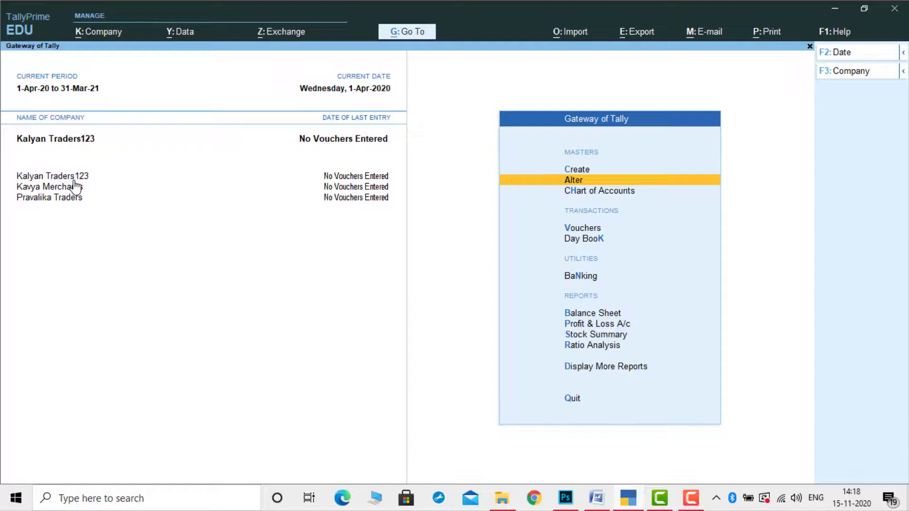
{"action": "left_click", "coordinate": [67, 208]}
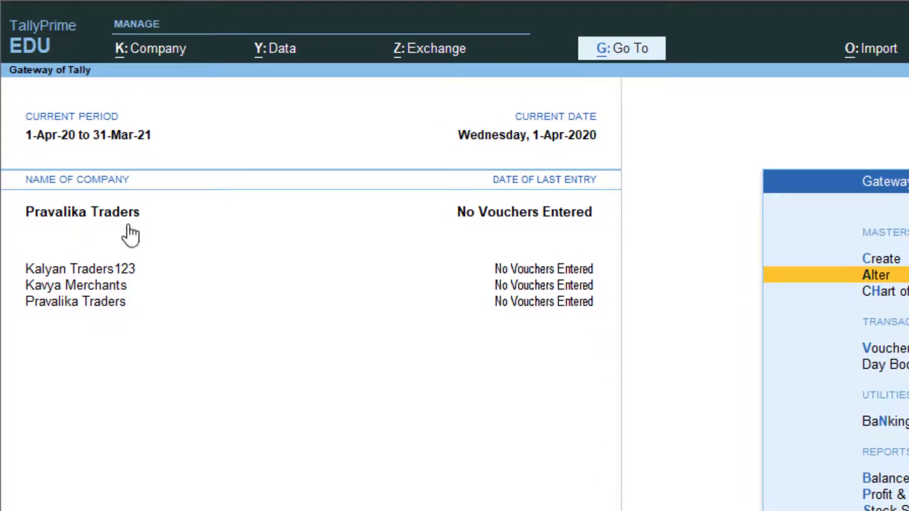
{"action": "left_click", "coordinate": [163, 52]}
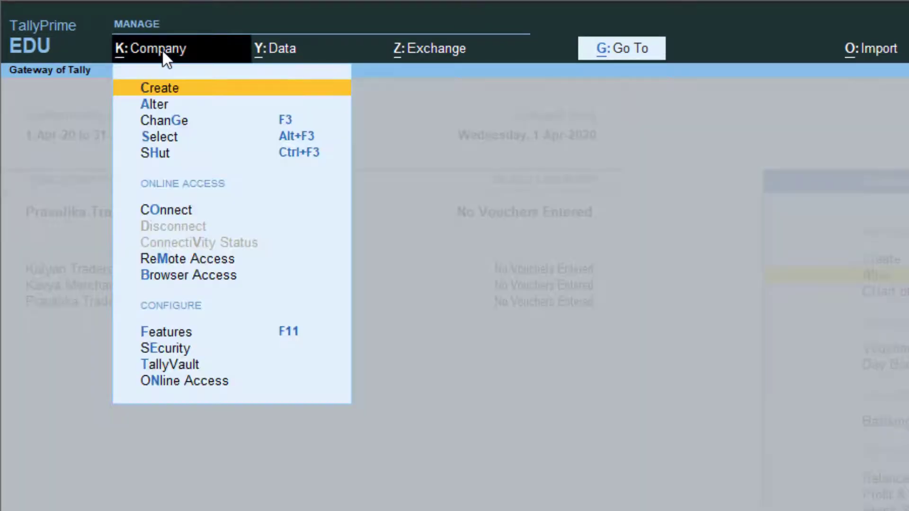
{"action": "left_click", "coordinate": [170, 105]}
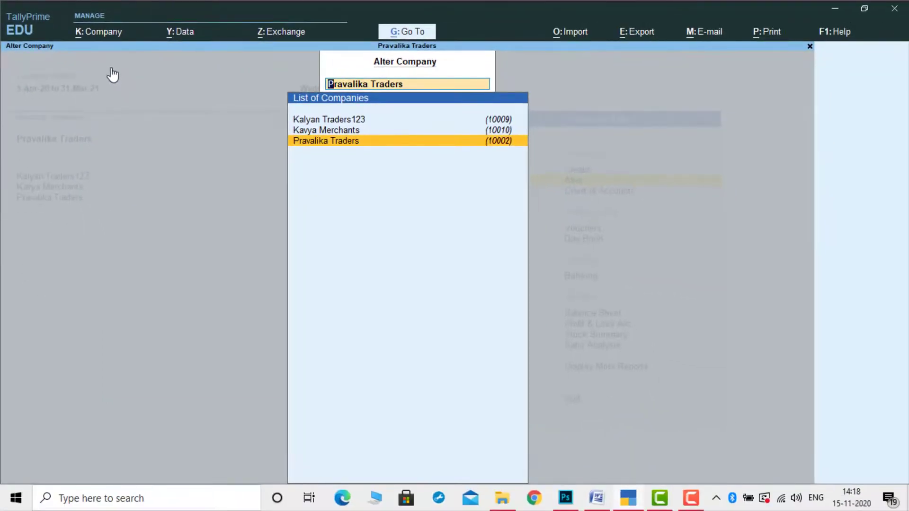
{"action": "key", "text": "Return"}
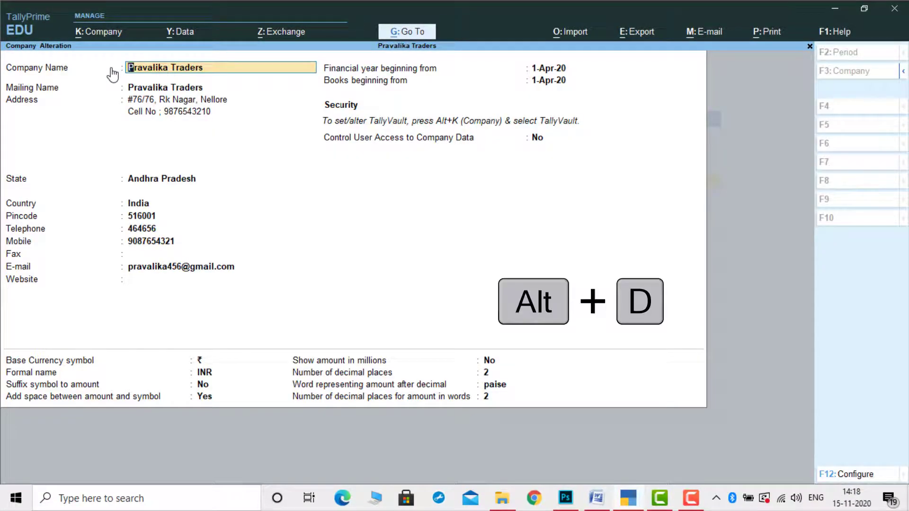
{"action": "key", "text": "alt"}
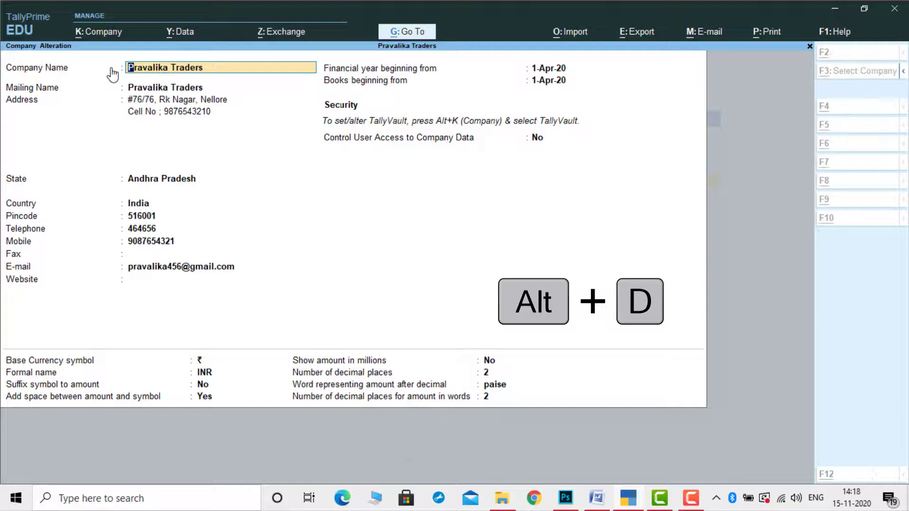
{"action": "key", "text": "alt+d"}
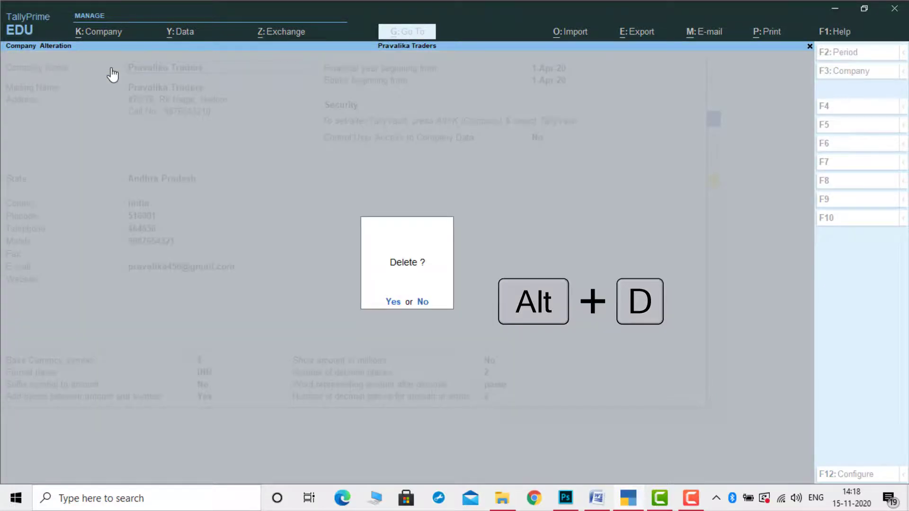
{"action": "key", "text": "y"}
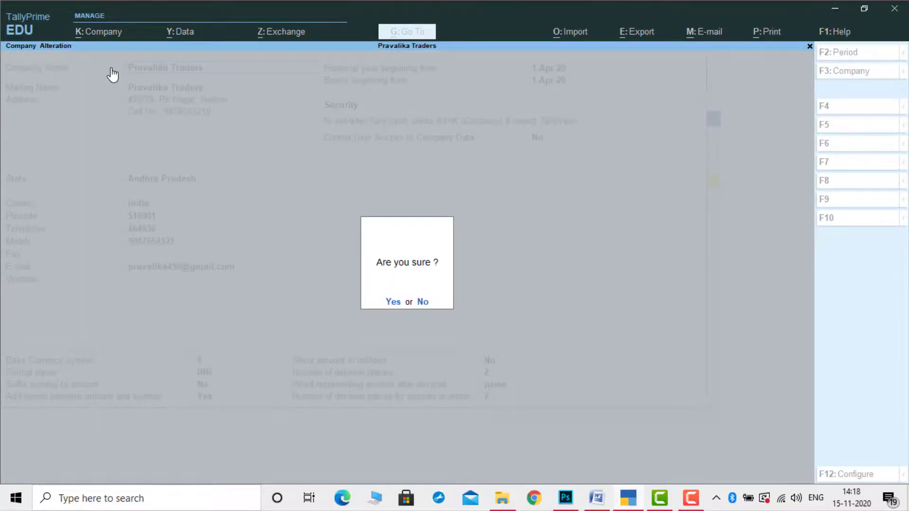
{"action": "key", "text": "y"}
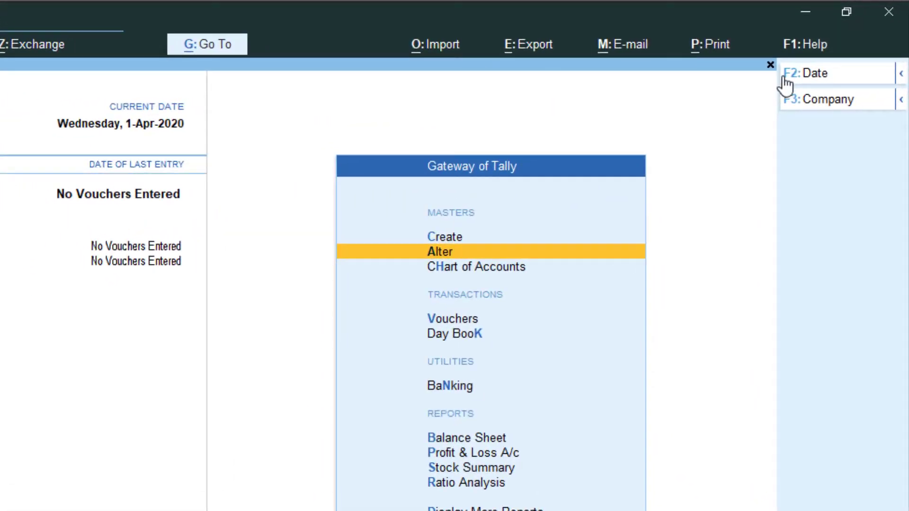
Open Kalyan Traders123 in Alter Company and delete it with Alt+D, confirming Yes
{"action": "left_click", "coordinate": [829, 100]}
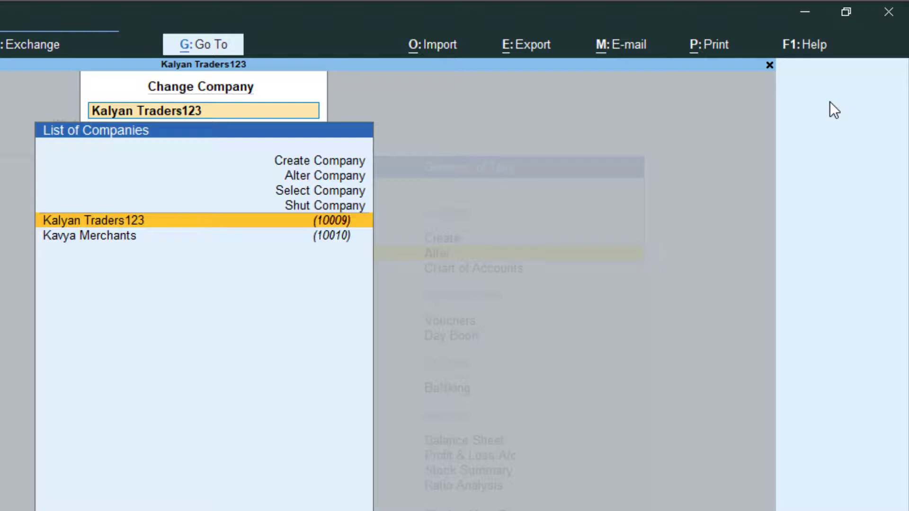
{"action": "key", "text": "Up"}
{"action": "key", "text": "Up"}
{"action": "key", "text": "Up"}
{"action": "key", "text": "Return"}
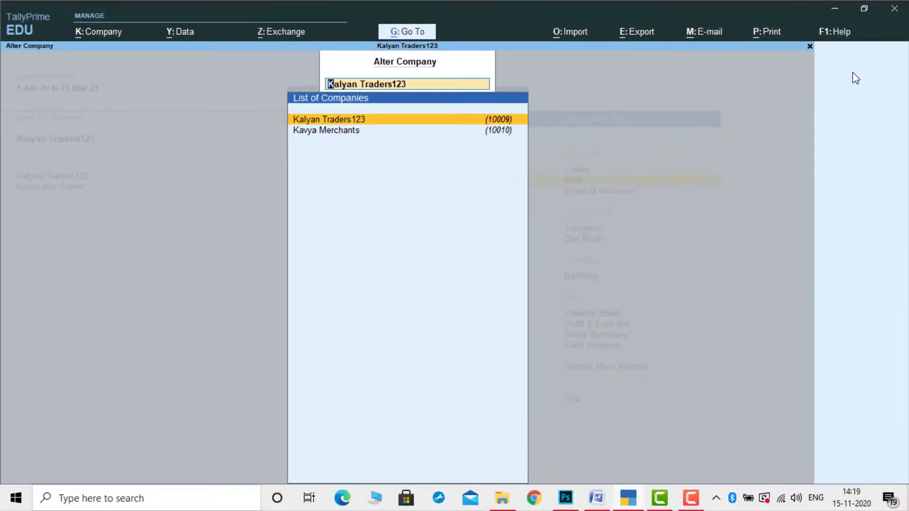
{"action": "key", "text": "Return"}
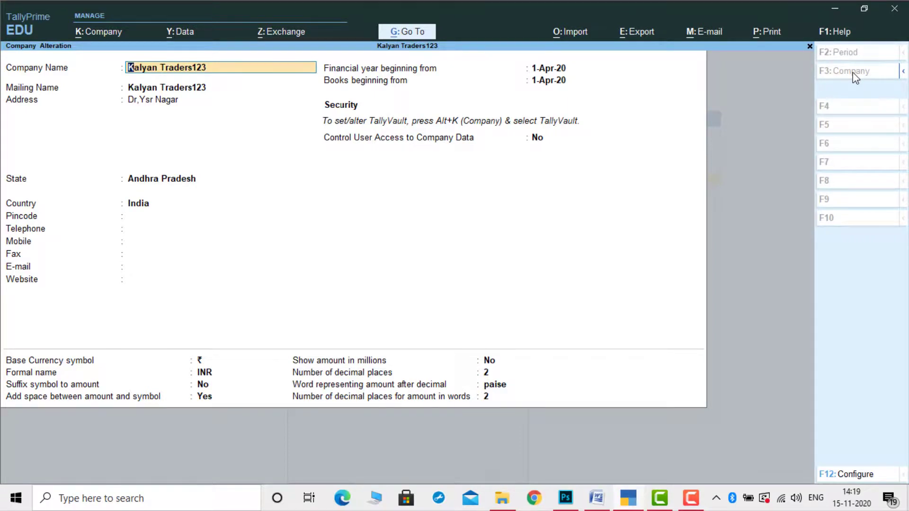
{"action": "key", "text": "alt+d"}
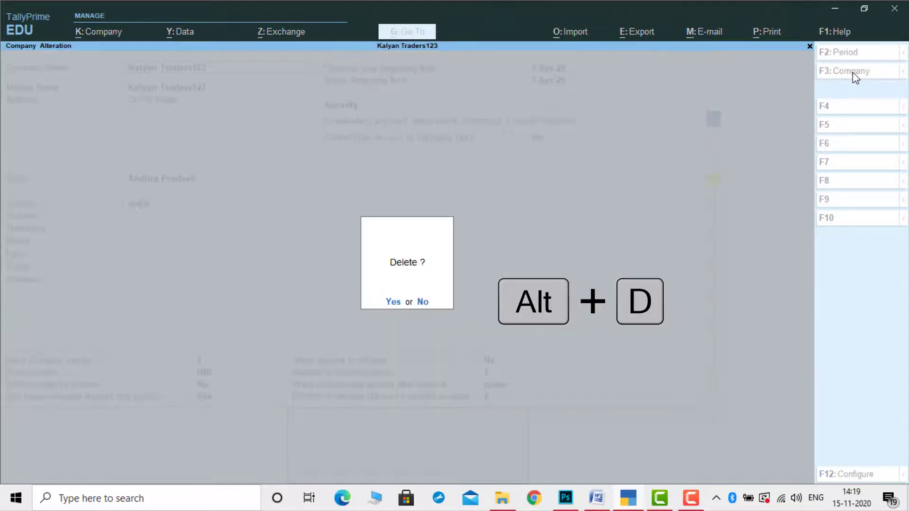
{"action": "key", "text": "y"}
{"action": "key", "text": "y"}
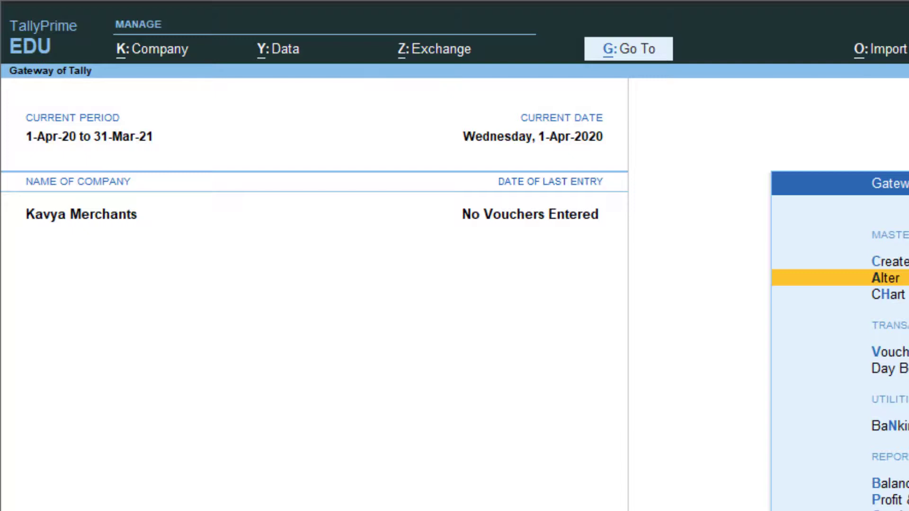
{"action": "key", "text": "ctrl+F3"}
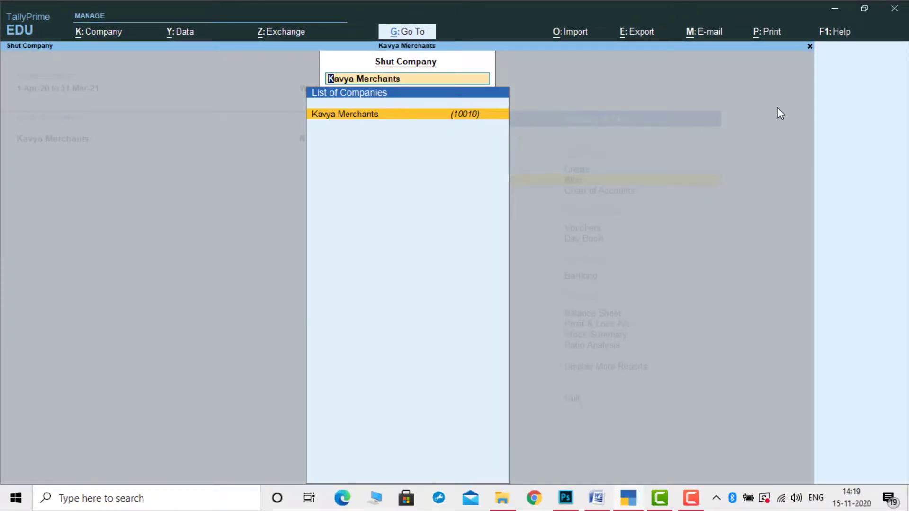
{"action": "key", "text": "Return"}
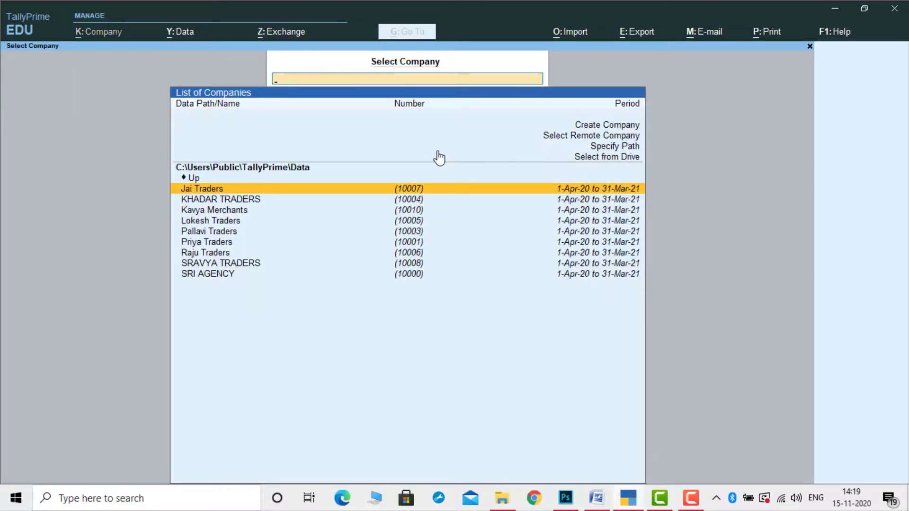
{"action": "key", "text": "Down"}
{"action": "key", "text": "Down"}
{"action": "key", "text": "Down"}
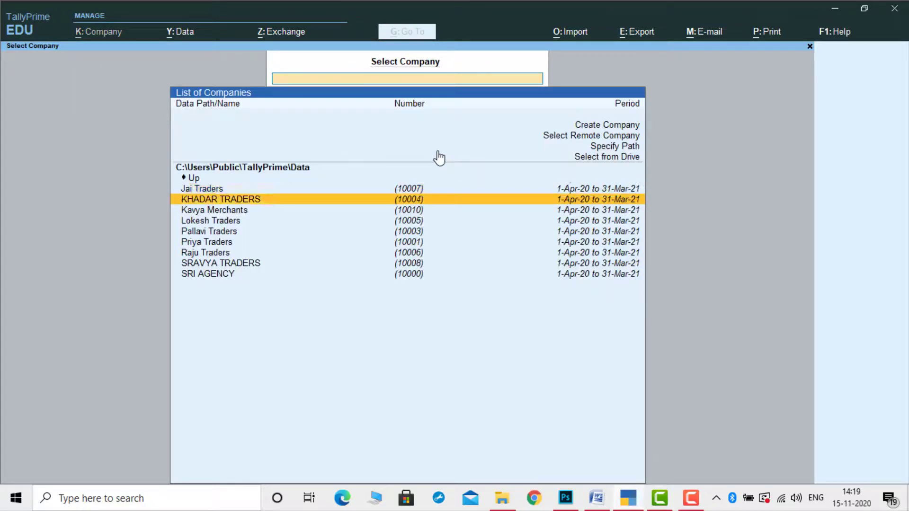
{"action": "key", "text": "Down"}
{"action": "key", "text": "Down"}
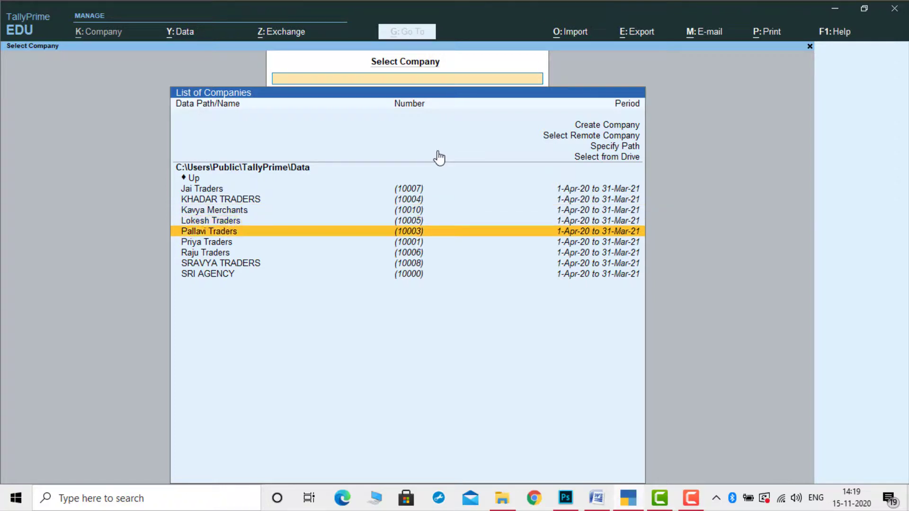
{"action": "key", "text": "Up"}
{"action": "key", "text": "Up"}
{"action": "key", "text": "Up"}
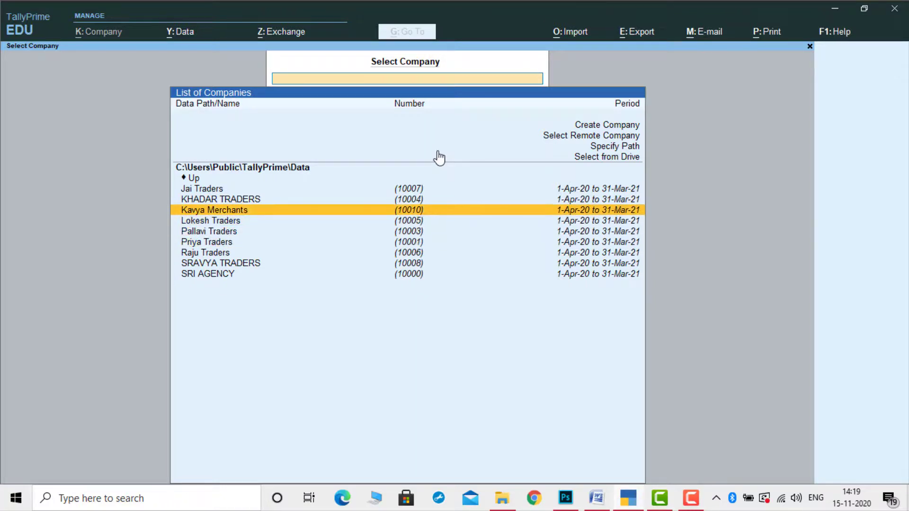
{"action": "key", "text": "Return"}
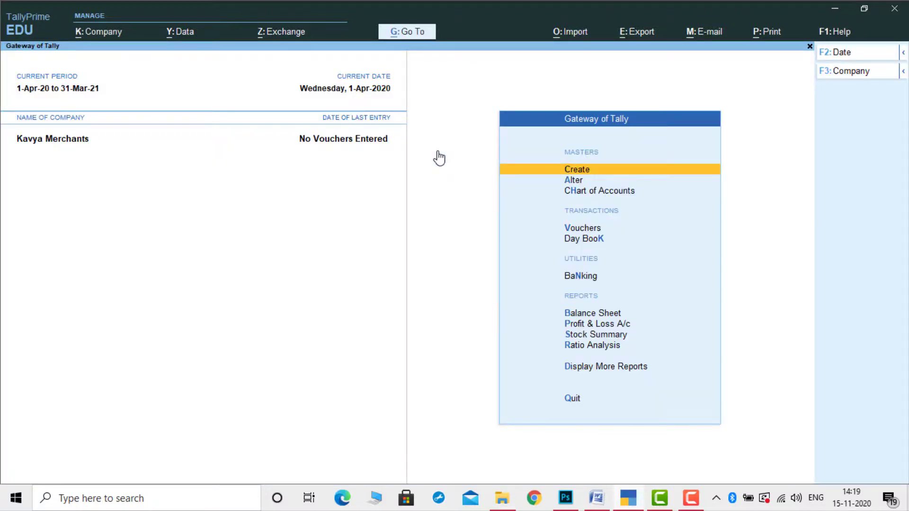
Load Kavya Merchants as the current company from the company list
{"action": "left_click", "coordinate": [92, 34]}
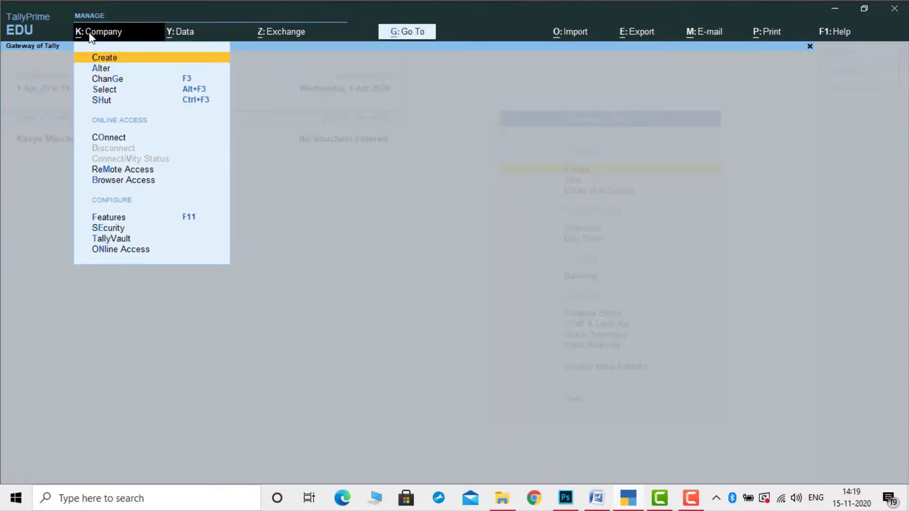
{"action": "left_click", "coordinate": [111, 69]}
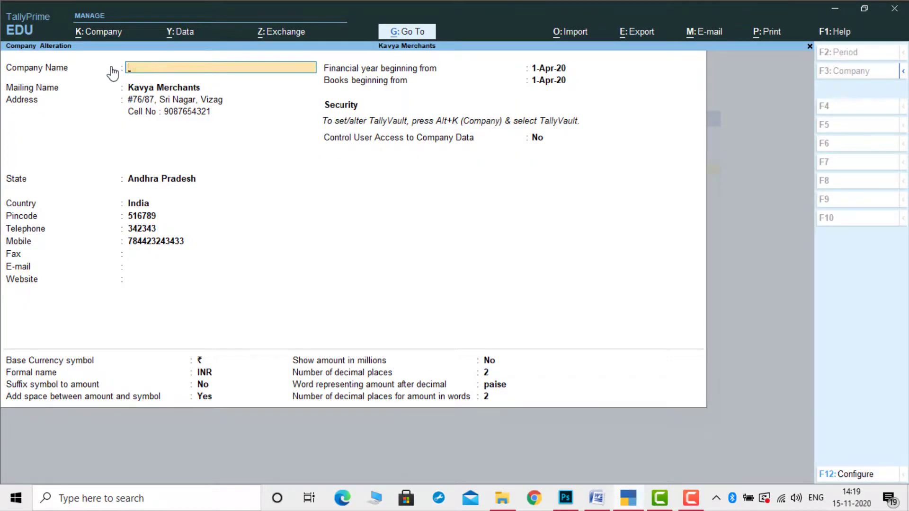
{"action": "key", "text": "Escape"}
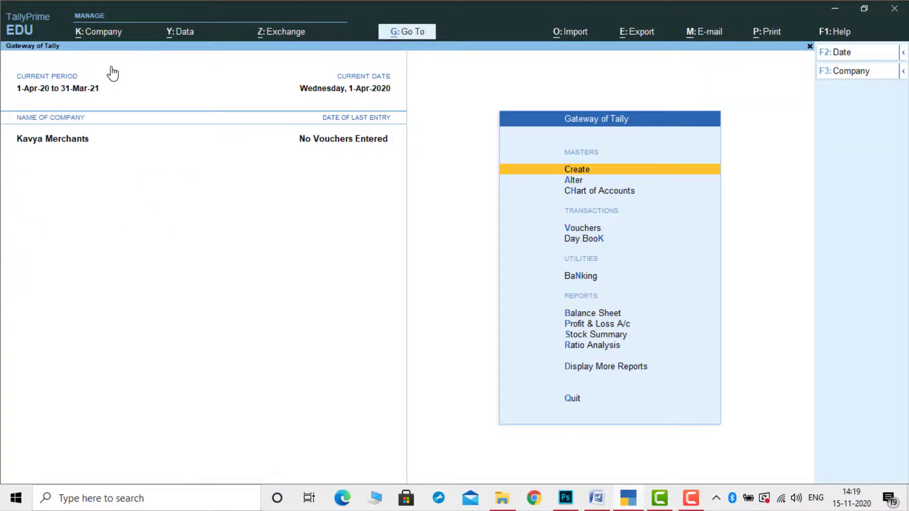
{"action": "left_click", "coordinate": [103, 35]}
{"action": "key", "text": "Down"}
{"action": "key", "text": "Down"}
{"action": "key", "text": "Down"}
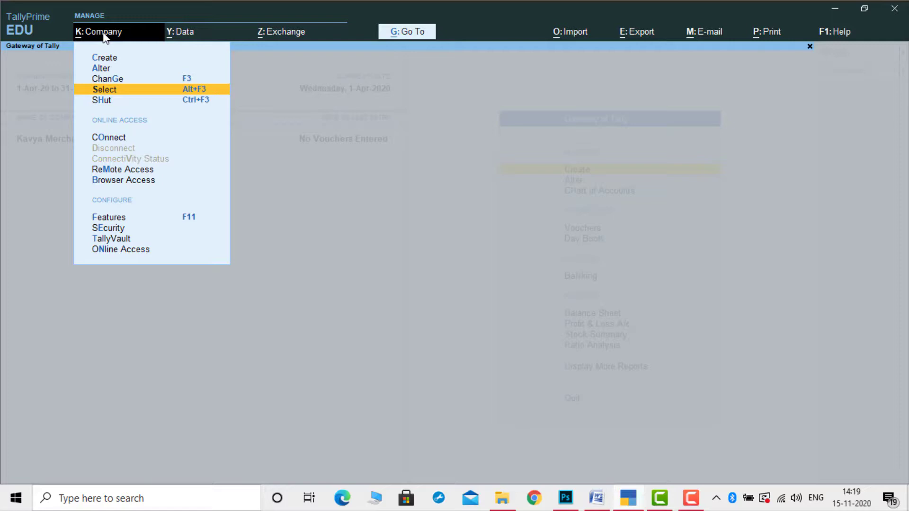
{"action": "key", "text": "Return"}
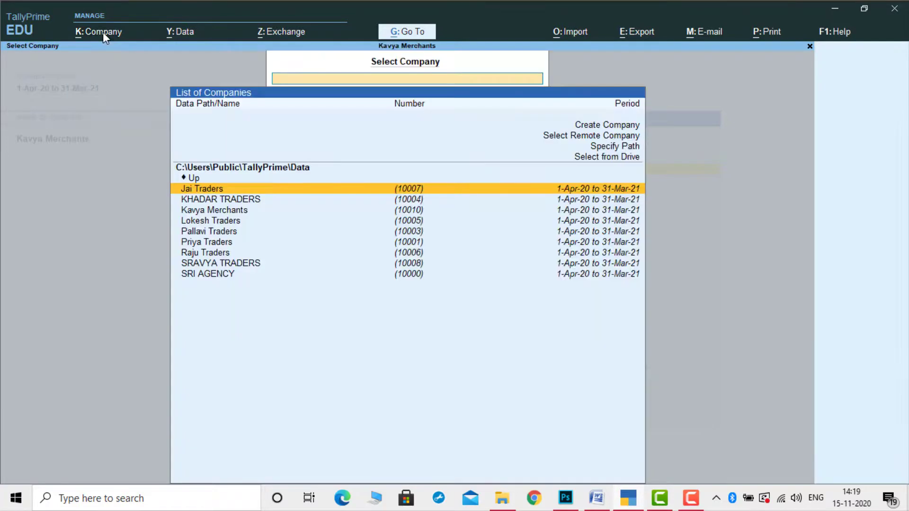
{"action": "key", "text": "Down"}
{"action": "key", "text": "Down"}
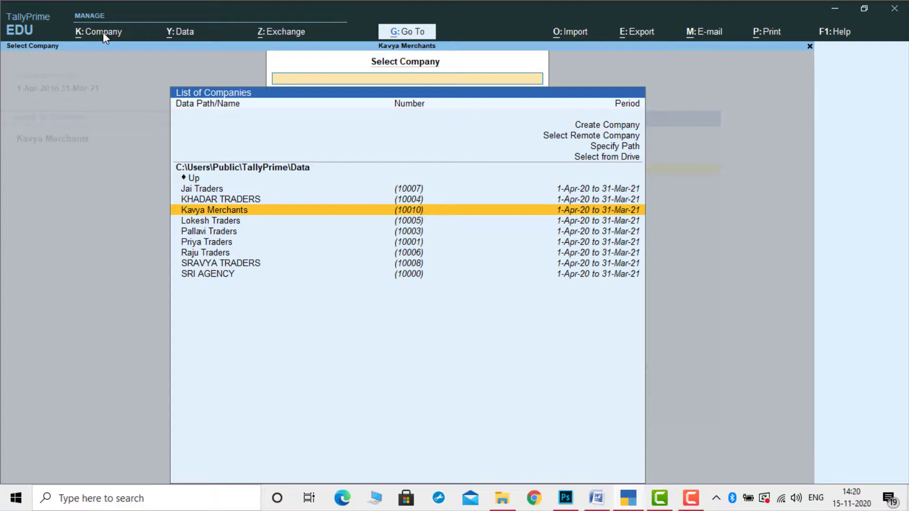
{"action": "key", "text": "Return"}
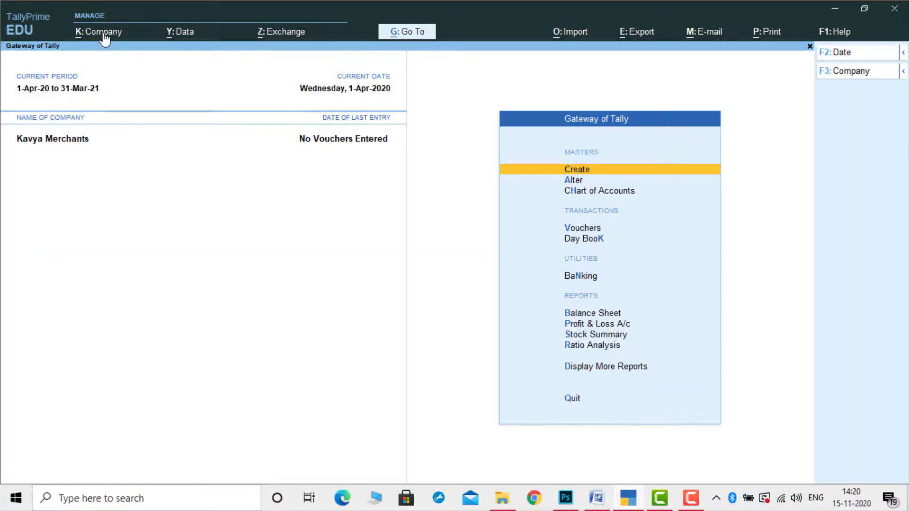
Open Kavya Merchants for alteration and delete it with Alt+D, confirming Yes
{"action": "left_click", "coordinate": [104, 32]}
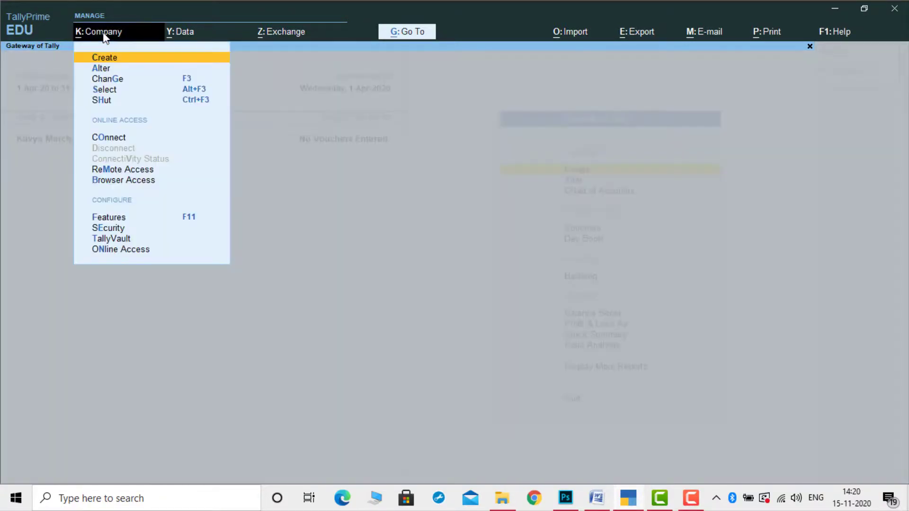
{"action": "left_click", "coordinate": [102, 69]}
{"action": "key", "text": "alt+d"}
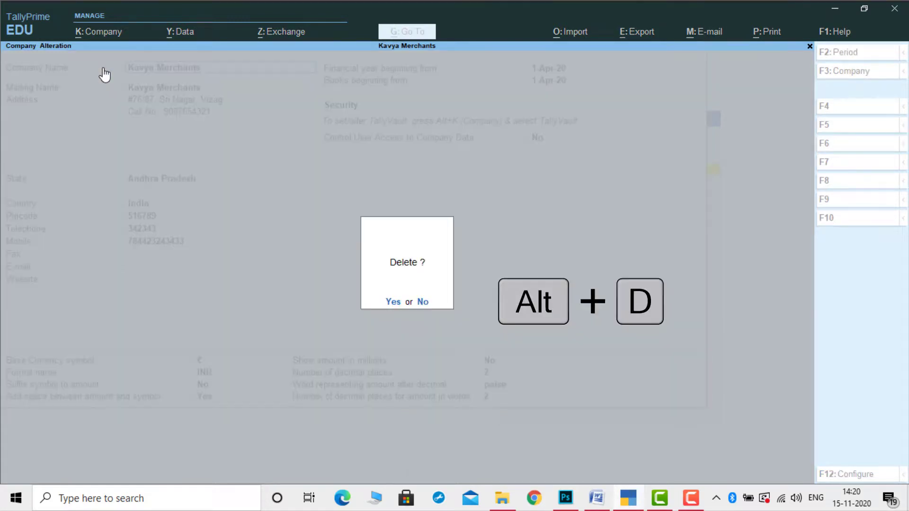
{"action": "key", "text": "y"}
{"action": "key", "text": "y"}
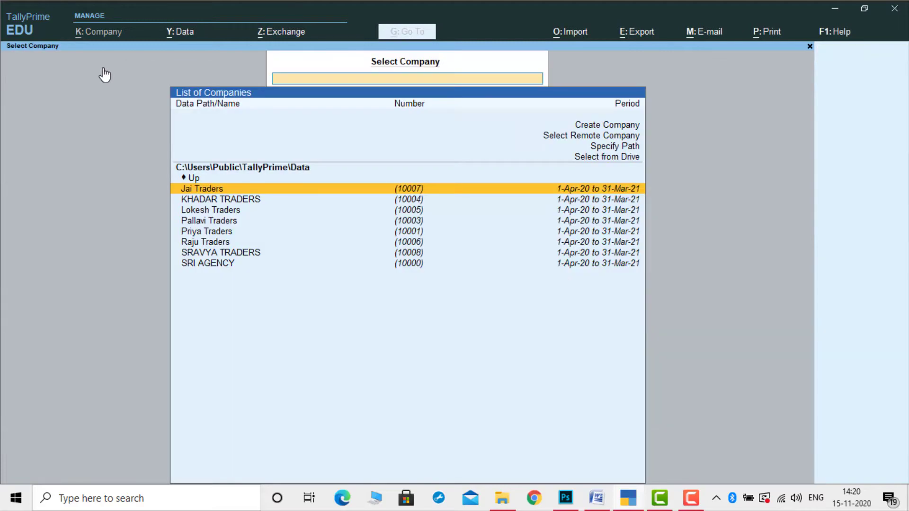